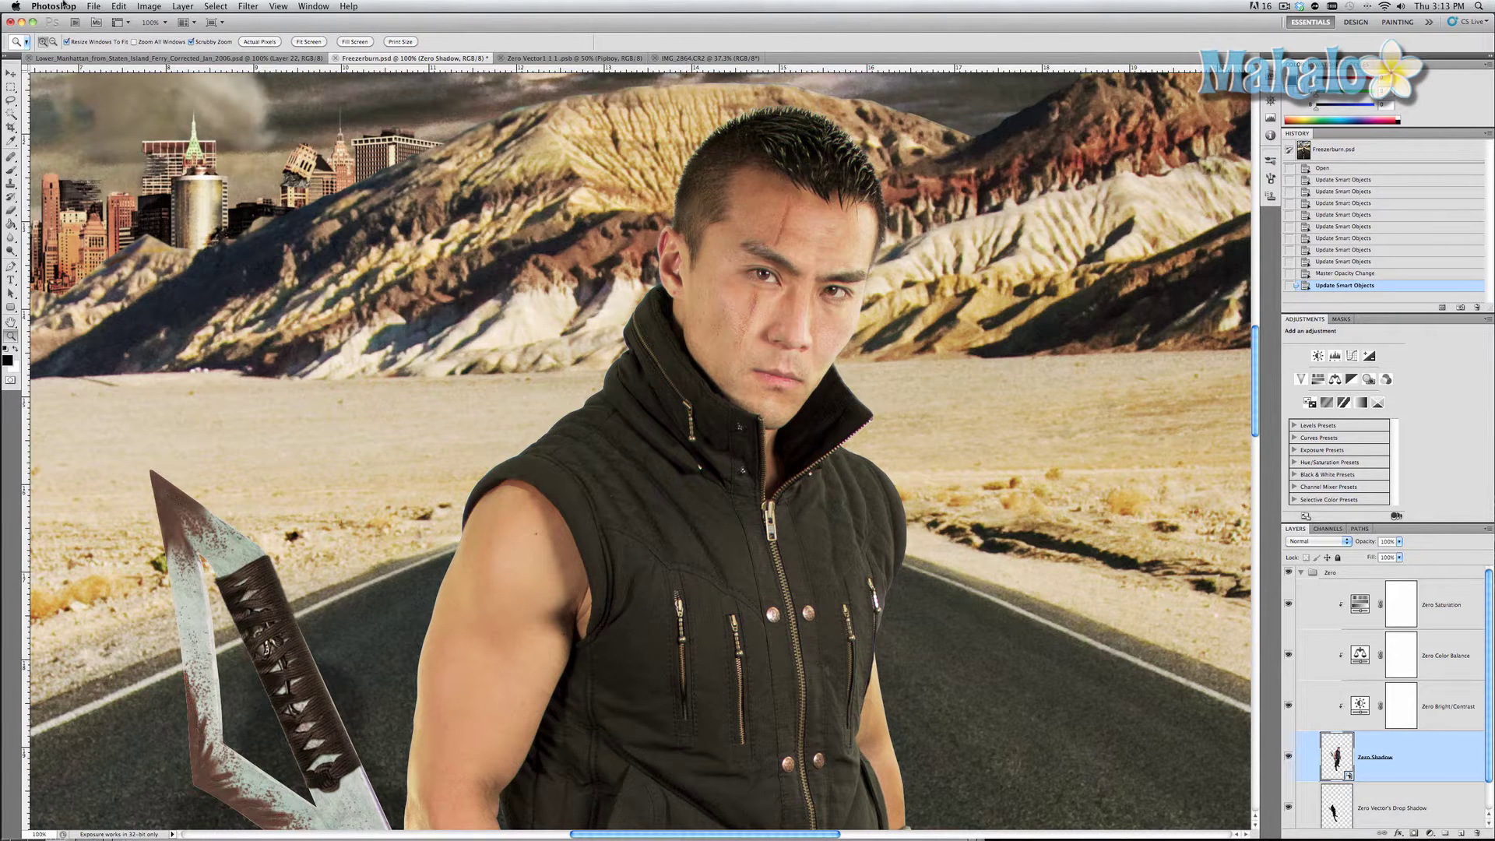
# Open the recent scar reference photo scarring.JPG.
pyautogui.click(94, 6)
pyautogui.moveTo(168, 78)
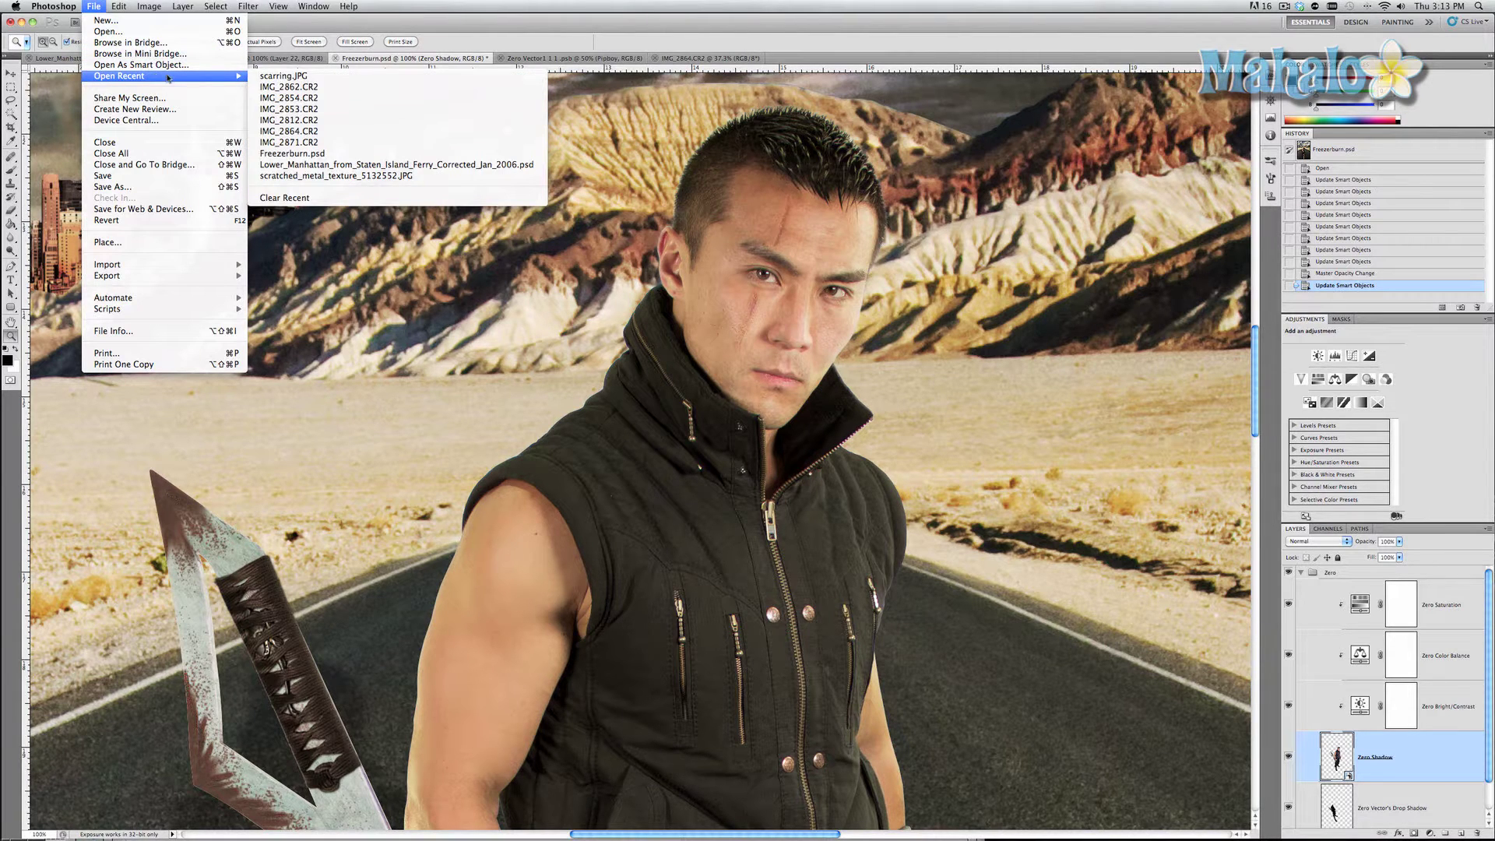
pyautogui.click(302, 78)
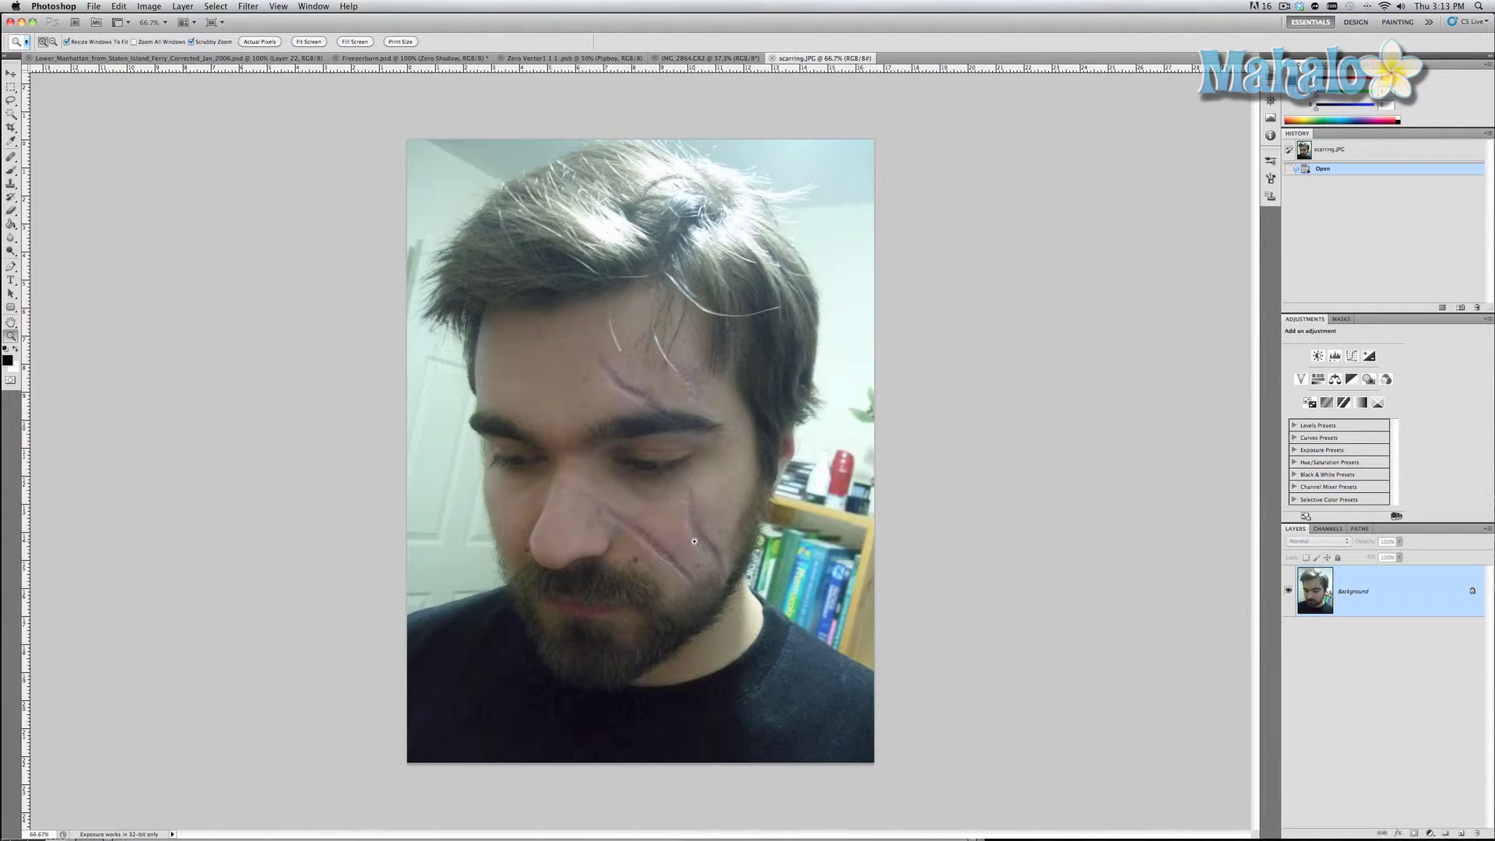
# Outline the long diagonal scar running from the nose across the cheek with a closed Polygonal Lasso selection.
pyautogui.press('l')
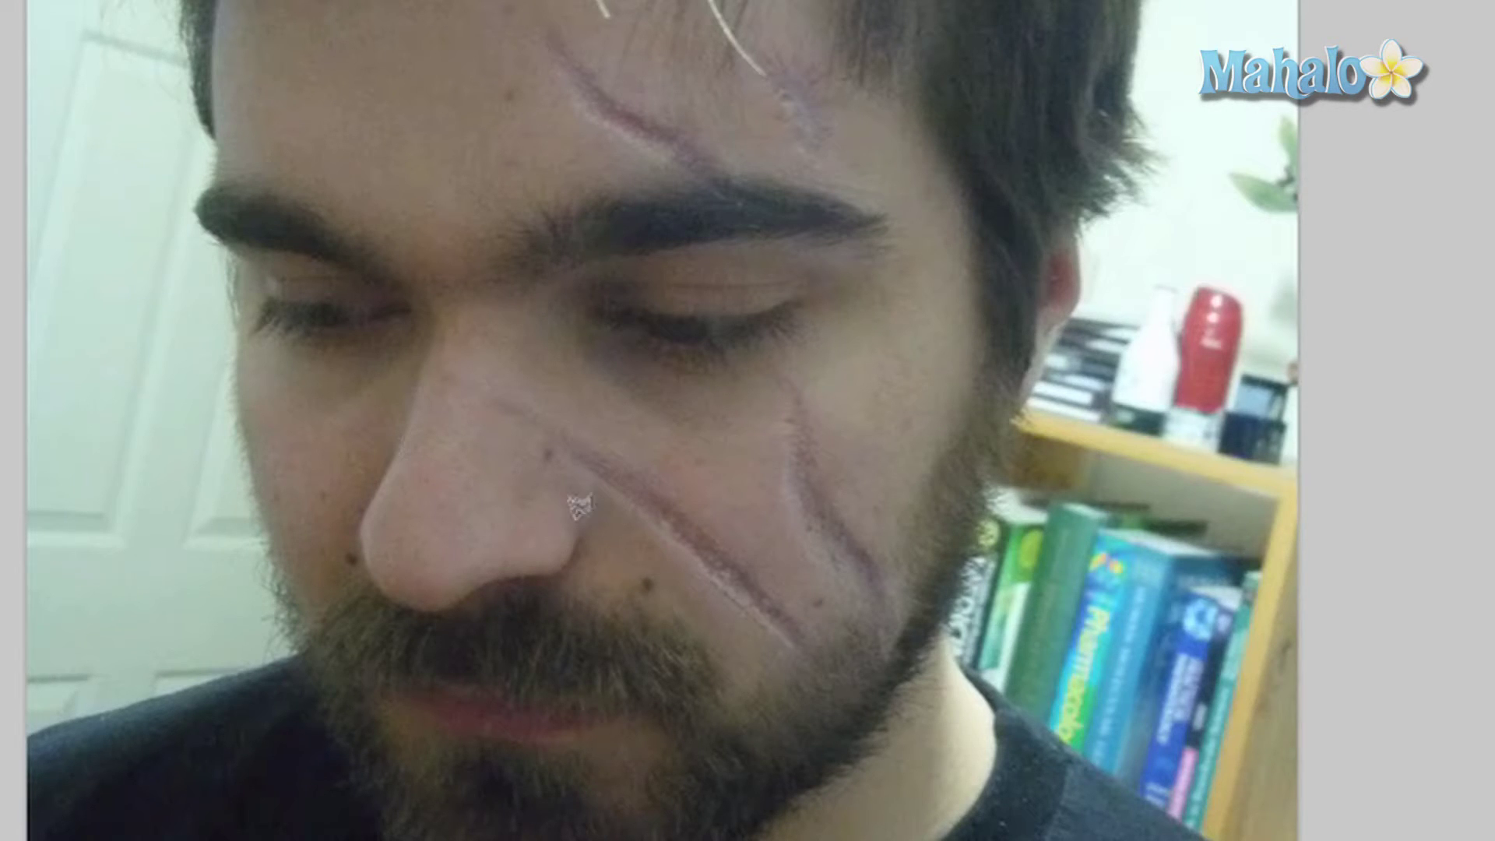
pyautogui.click(821, 630)
pyautogui.click(717, 489)
pyautogui.click(558, 387)
pyautogui.click(484, 411)
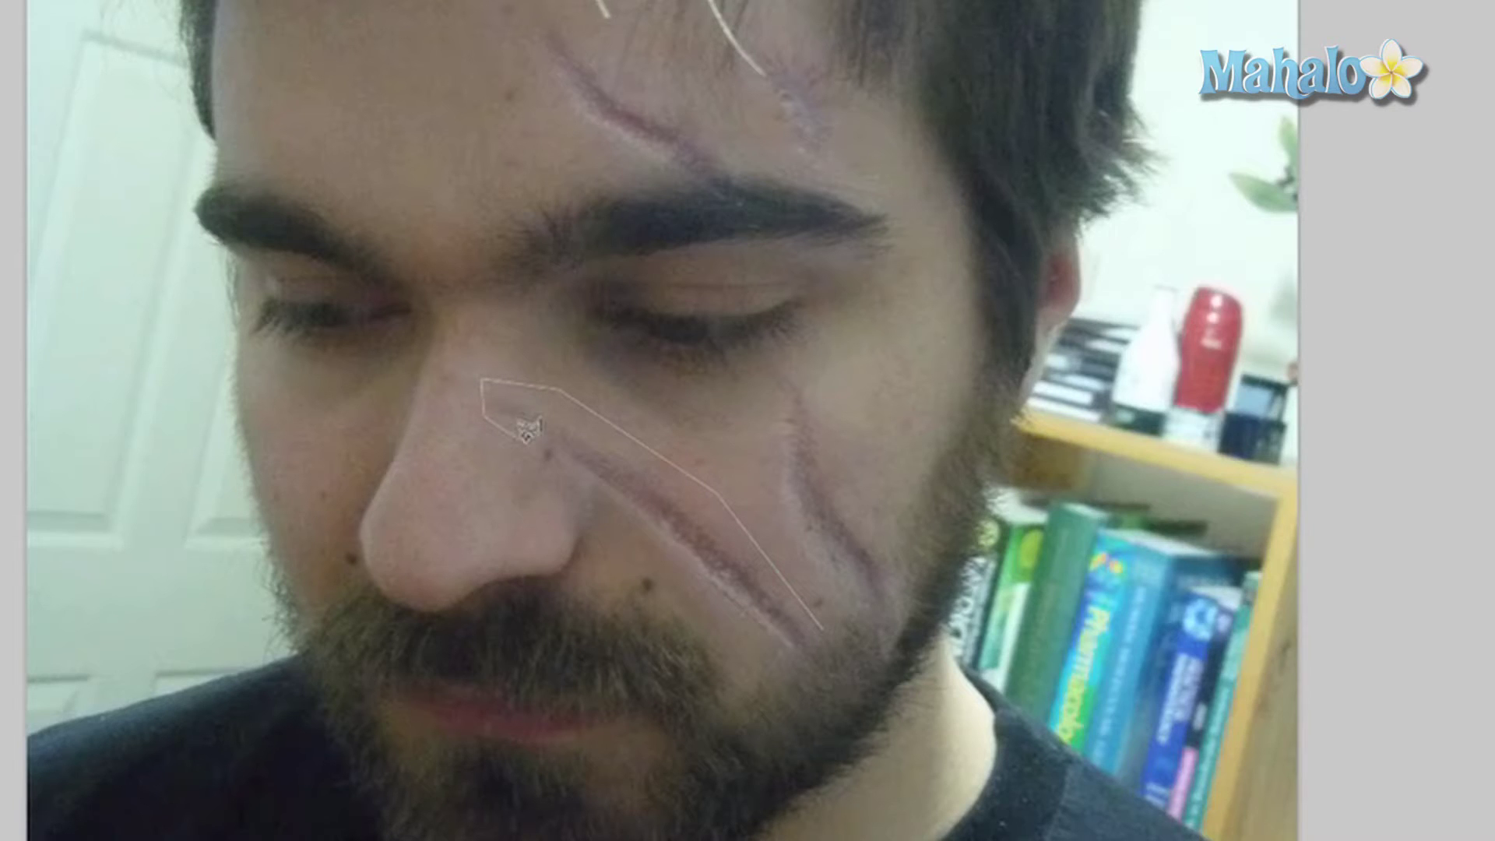
pyautogui.click(826, 674)
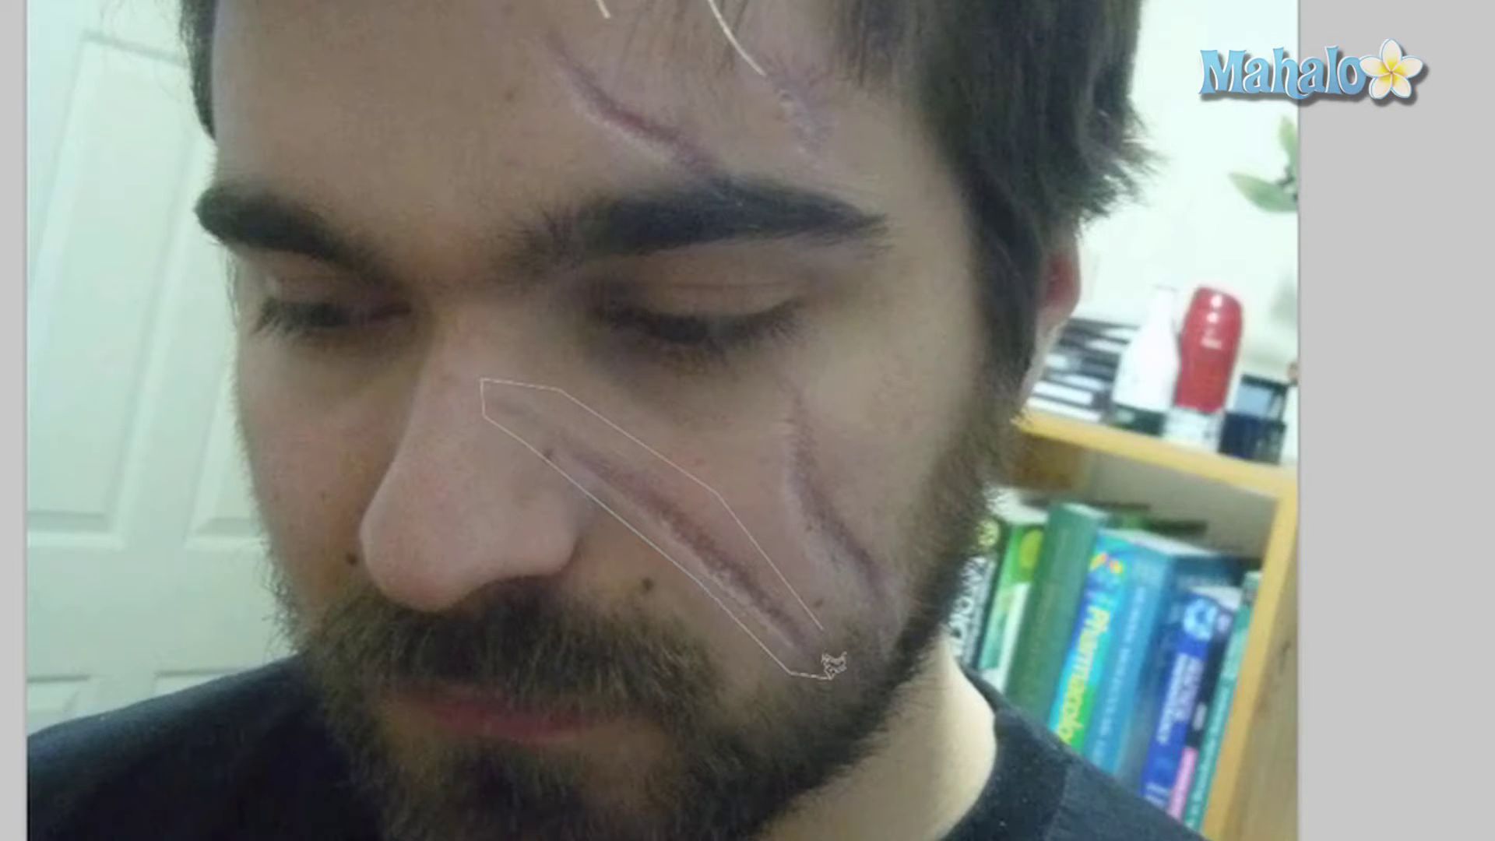
pyautogui.click(822, 629)
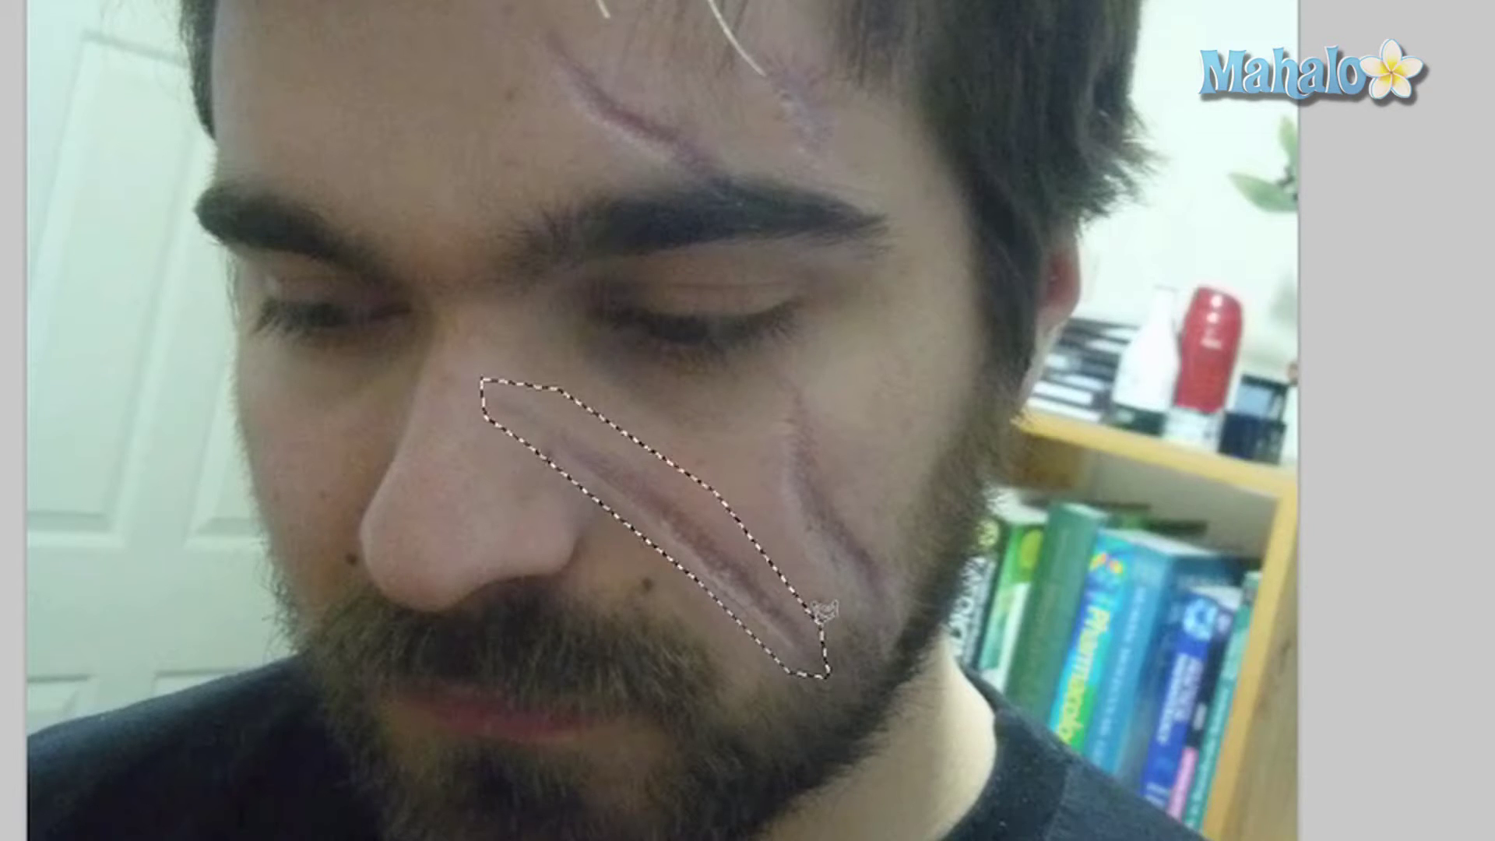
# Copy the selected scar to its own layer and move that layer into the Zero Vector1 1 1 .psb document over the man's face.
pyautogui.rightClick(690, 540)
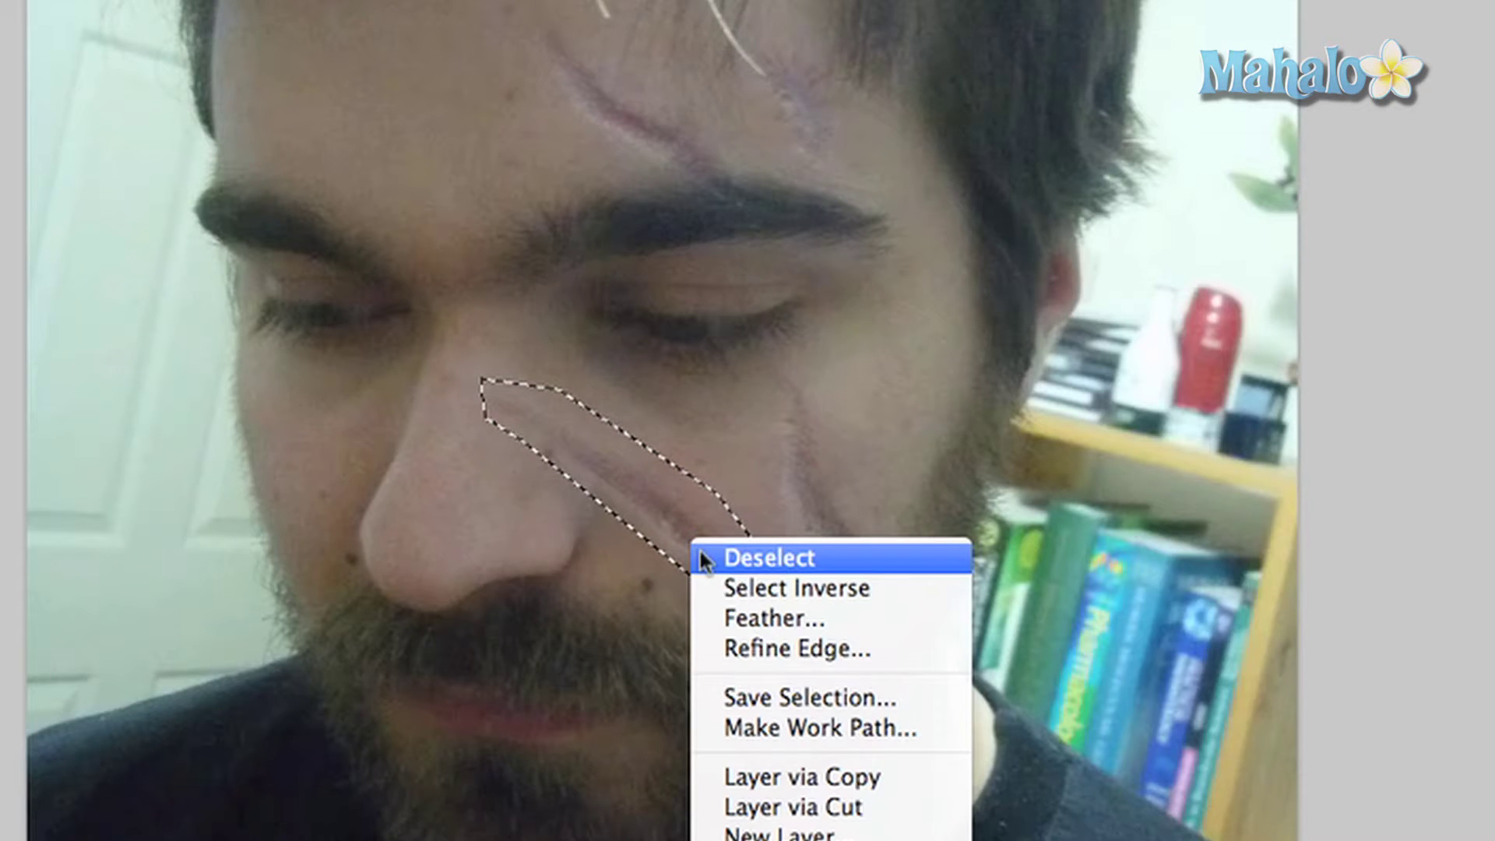
pyautogui.click(782, 769)
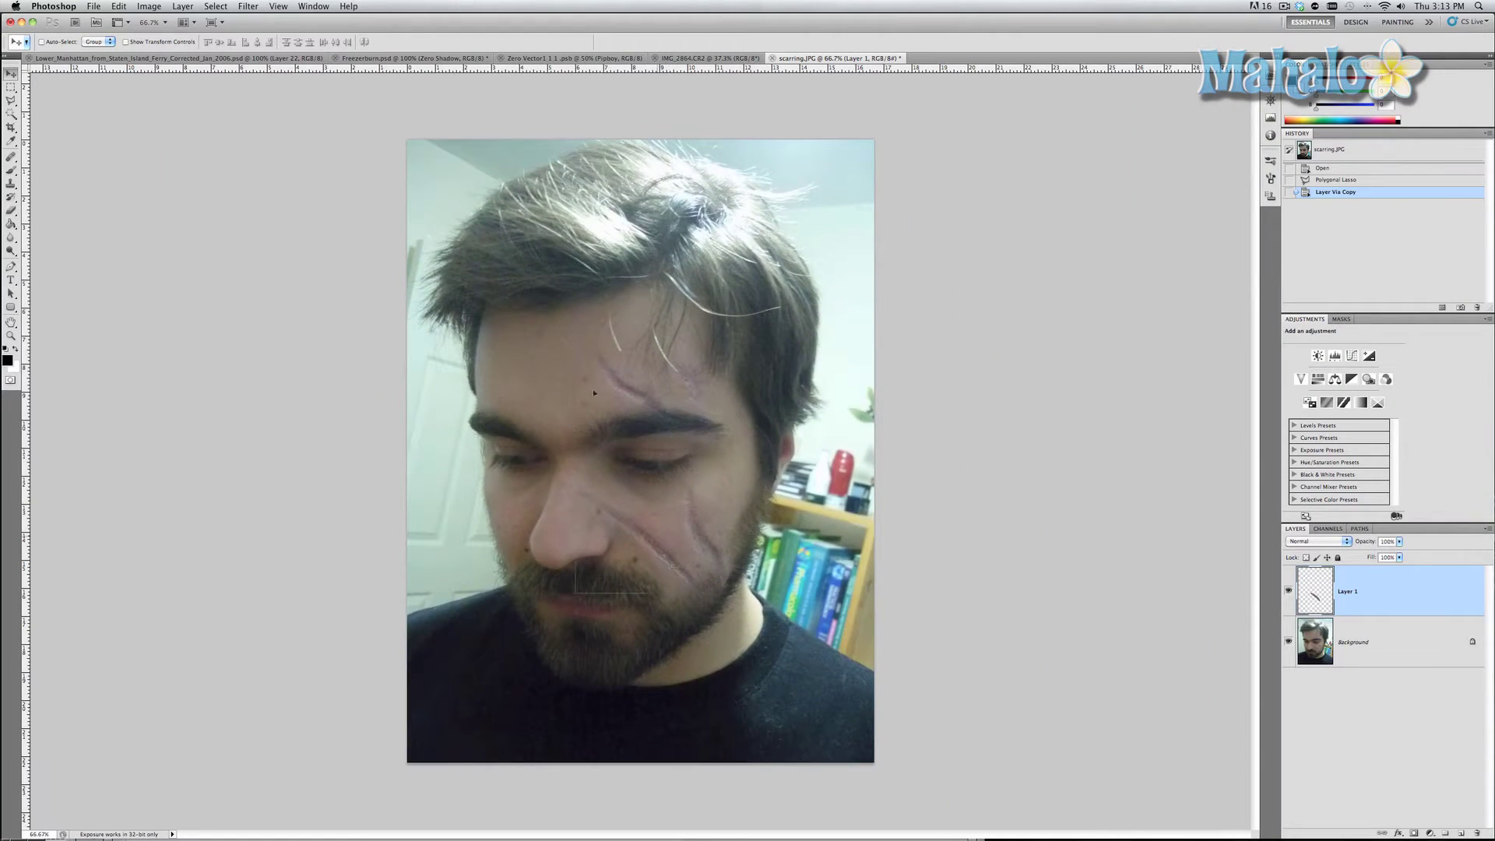
pyautogui.moveTo(594, 393); pyautogui.dragTo(571, 364)
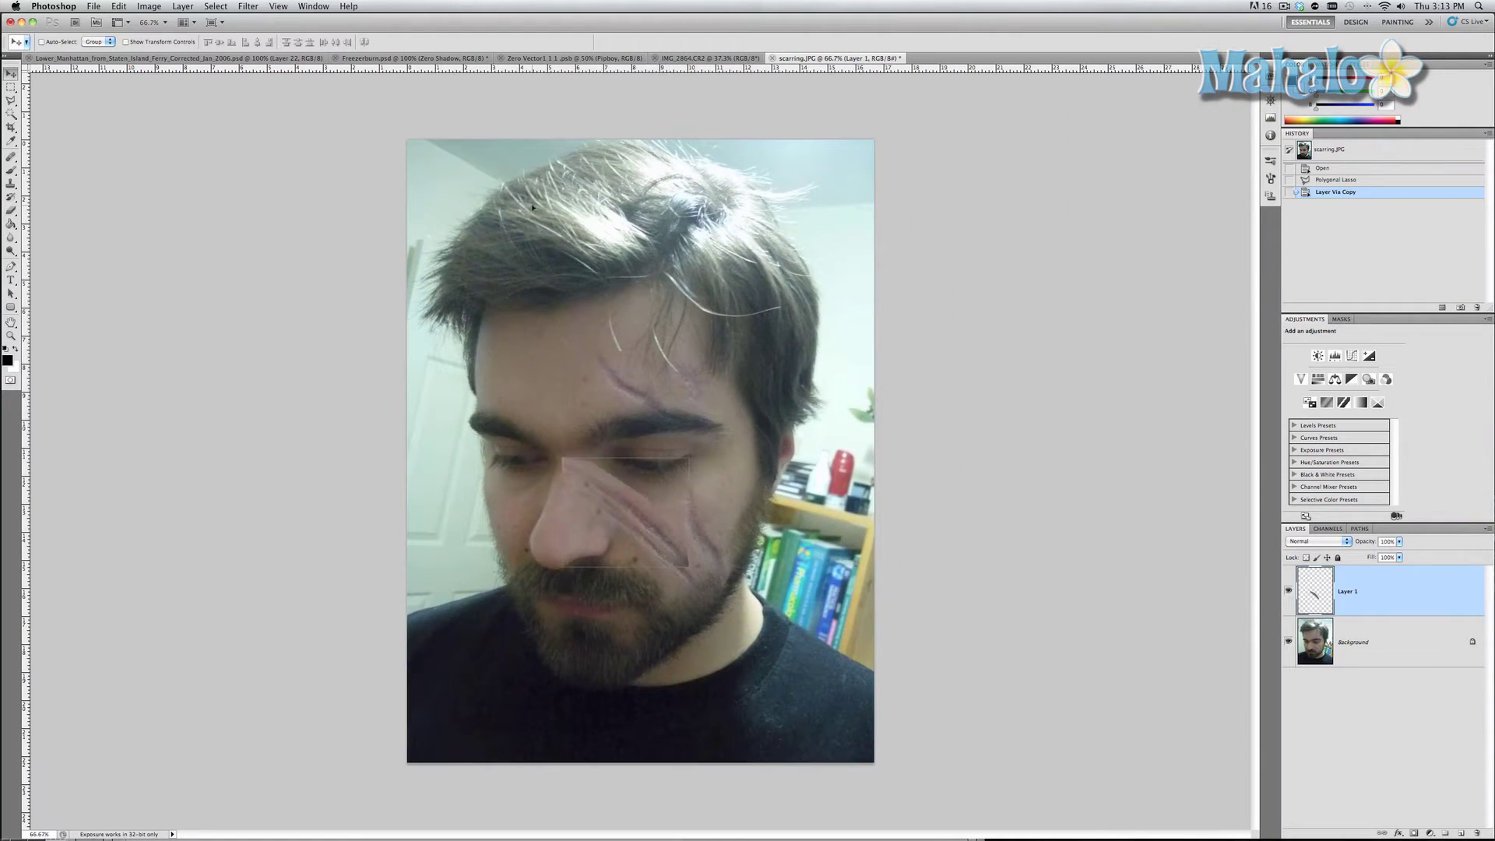
pyautogui.moveTo(480, 94); pyautogui.dragTo(570, 58)
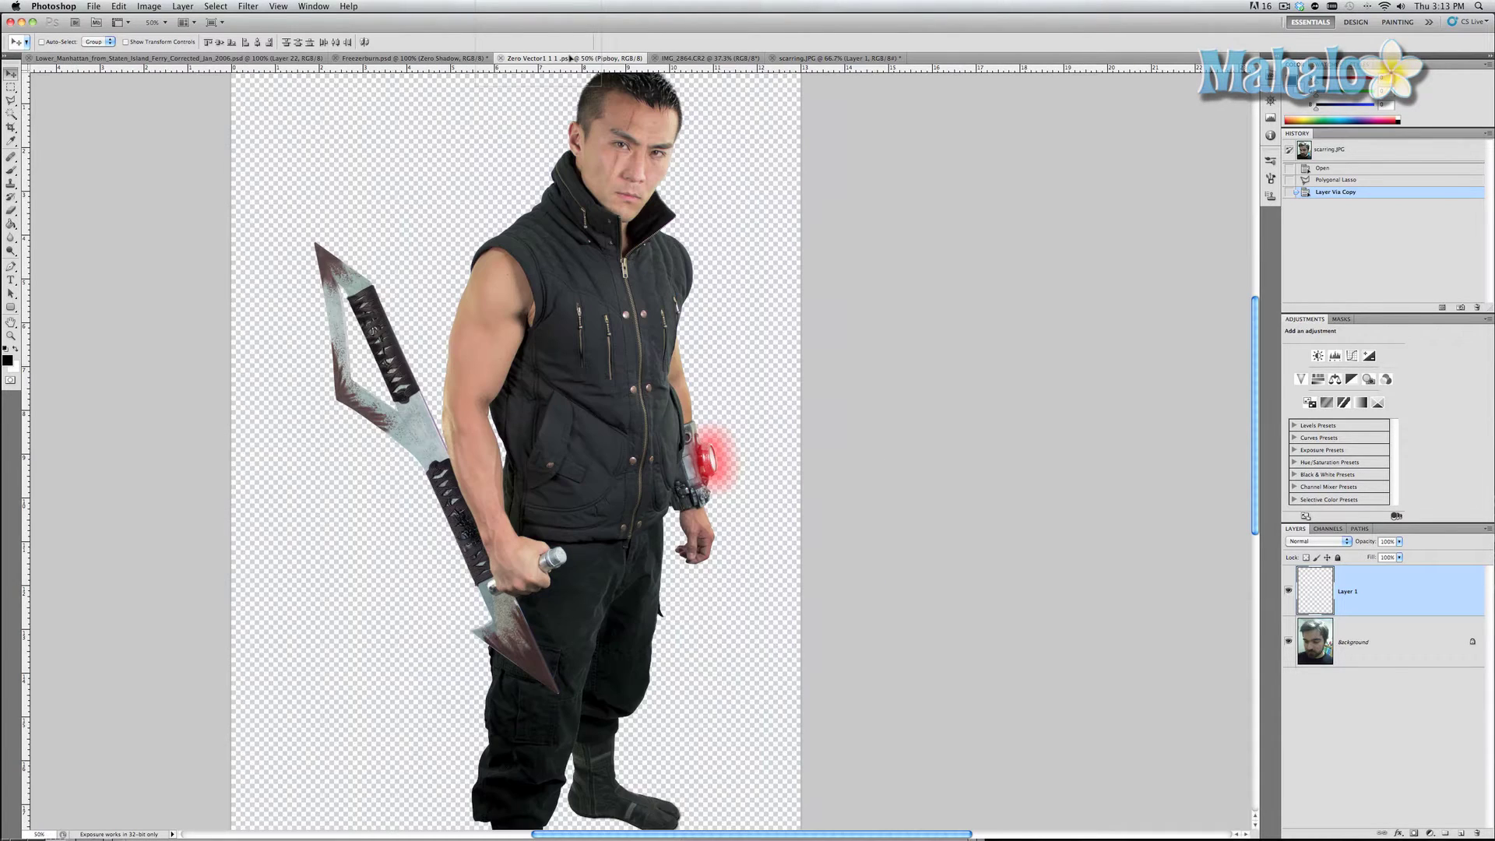
pyautogui.moveTo(638, 145); pyautogui.dragTo(651, 172)
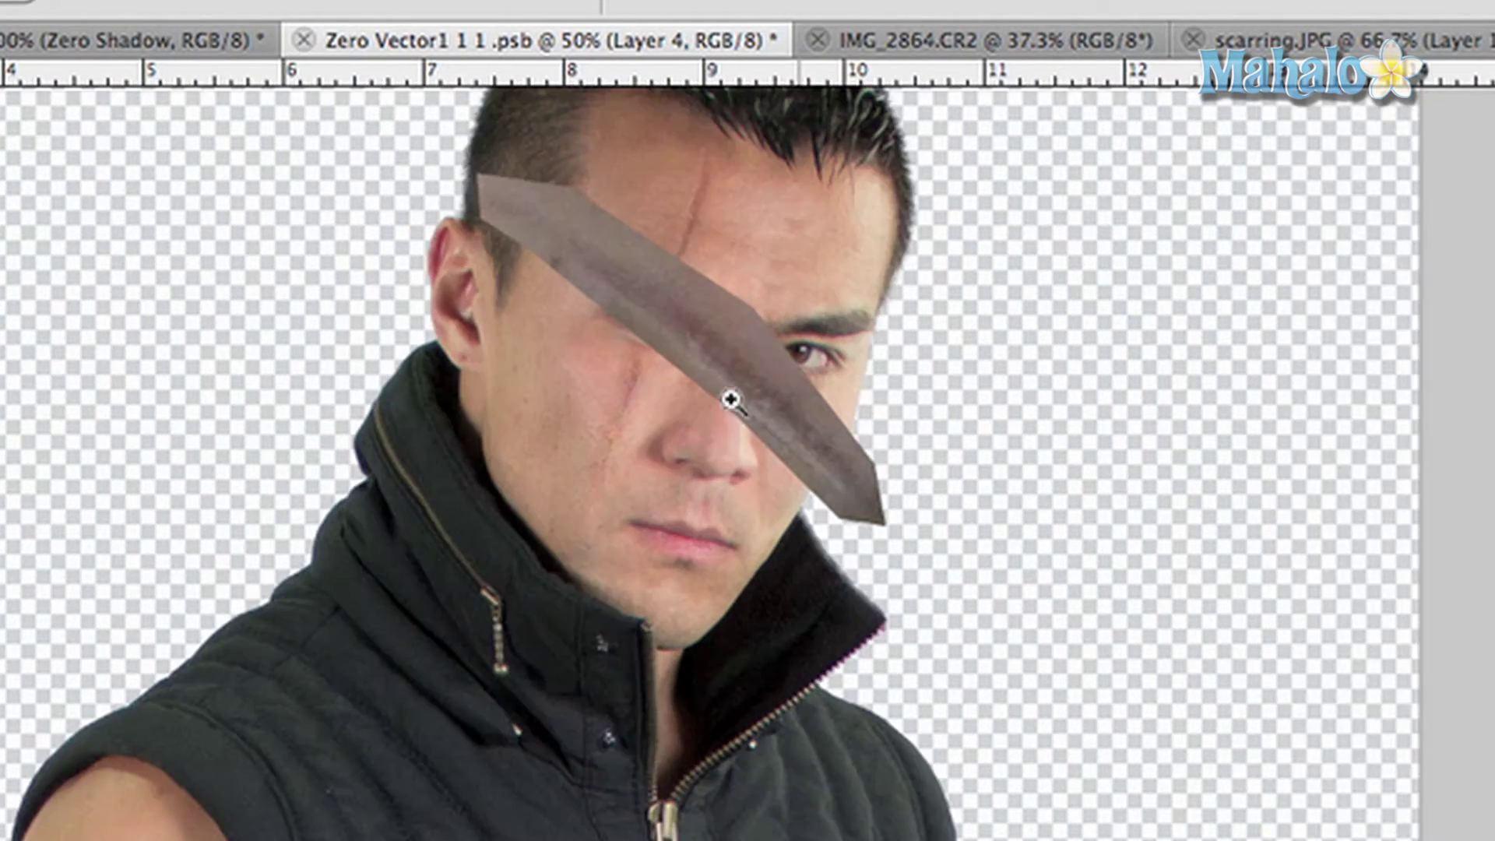
# Free-transform the pasted scar, rotating it about 85° and scaling it down to suit the man's face.
pyautogui.click(731, 395)
pyautogui.scroll(3, 738, 402)
pyautogui.scroll(5, 738, 400)
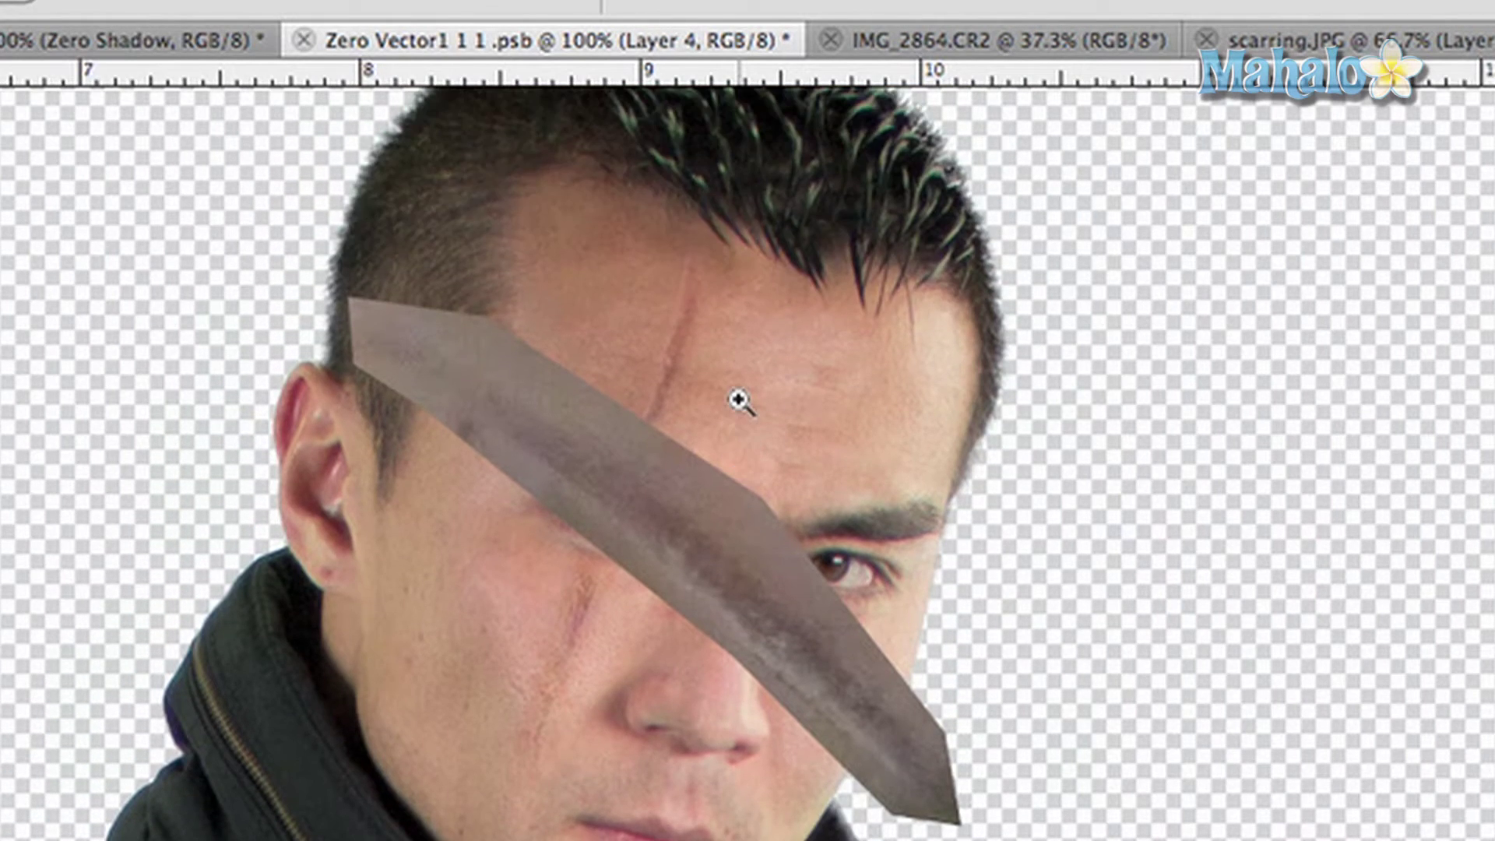
pyautogui.press('super+t')
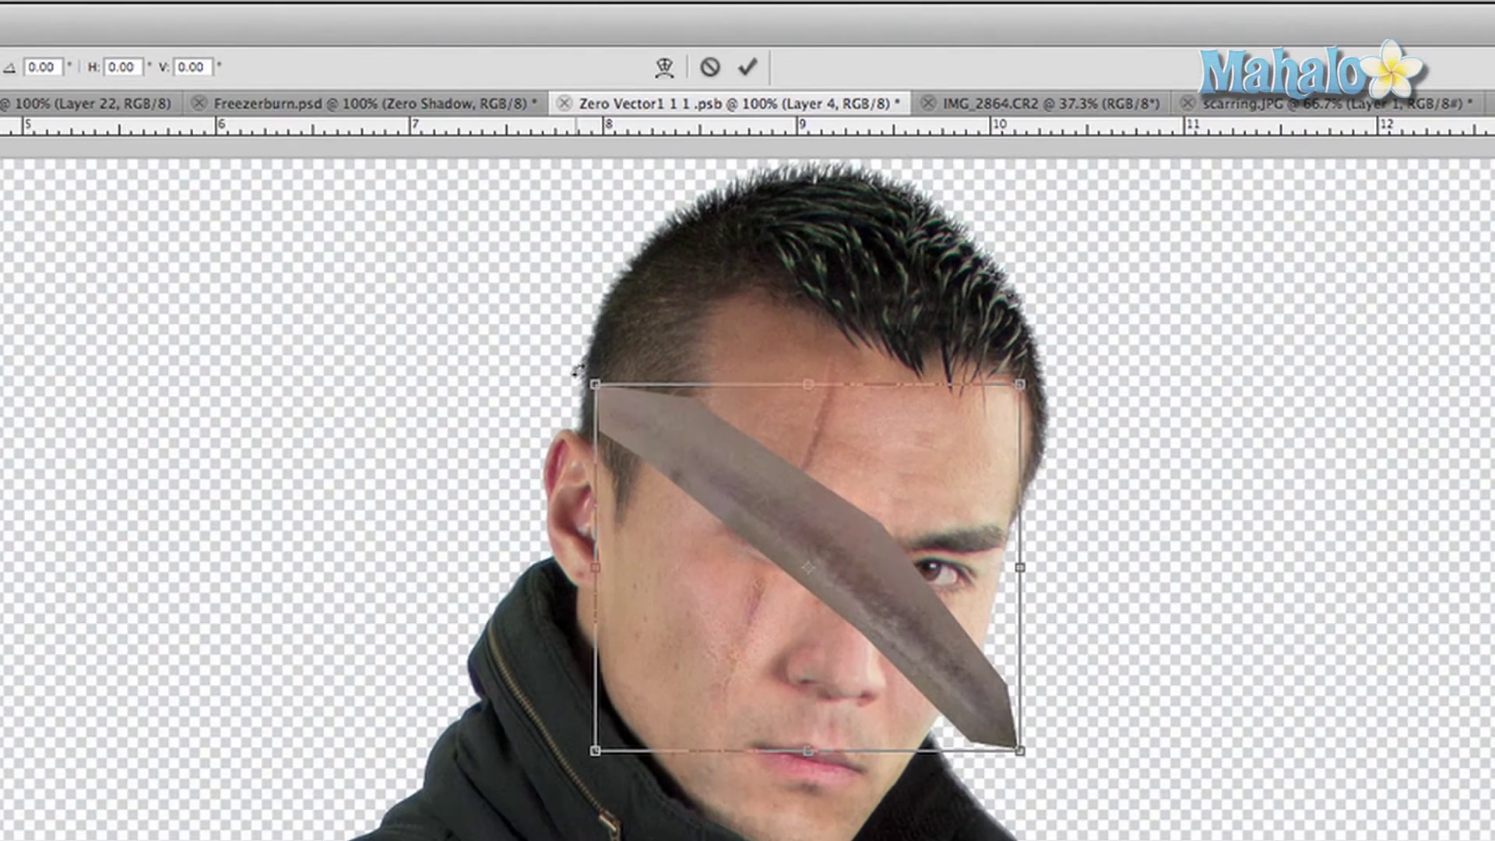
pyautogui.moveTo(335, 428); pyautogui.dragTo(812, 349)
pyautogui.moveTo(913, 317); pyautogui.dragTo(977, 333)
pyautogui.moveTo(989, 551); pyautogui.dragTo(823, 523)
pyautogui.scroll(1, 842, 484)
pyautogui.press('super+z')
pyautogui.moveTo(983, 349); pyautogui.dragTo(815, 581)
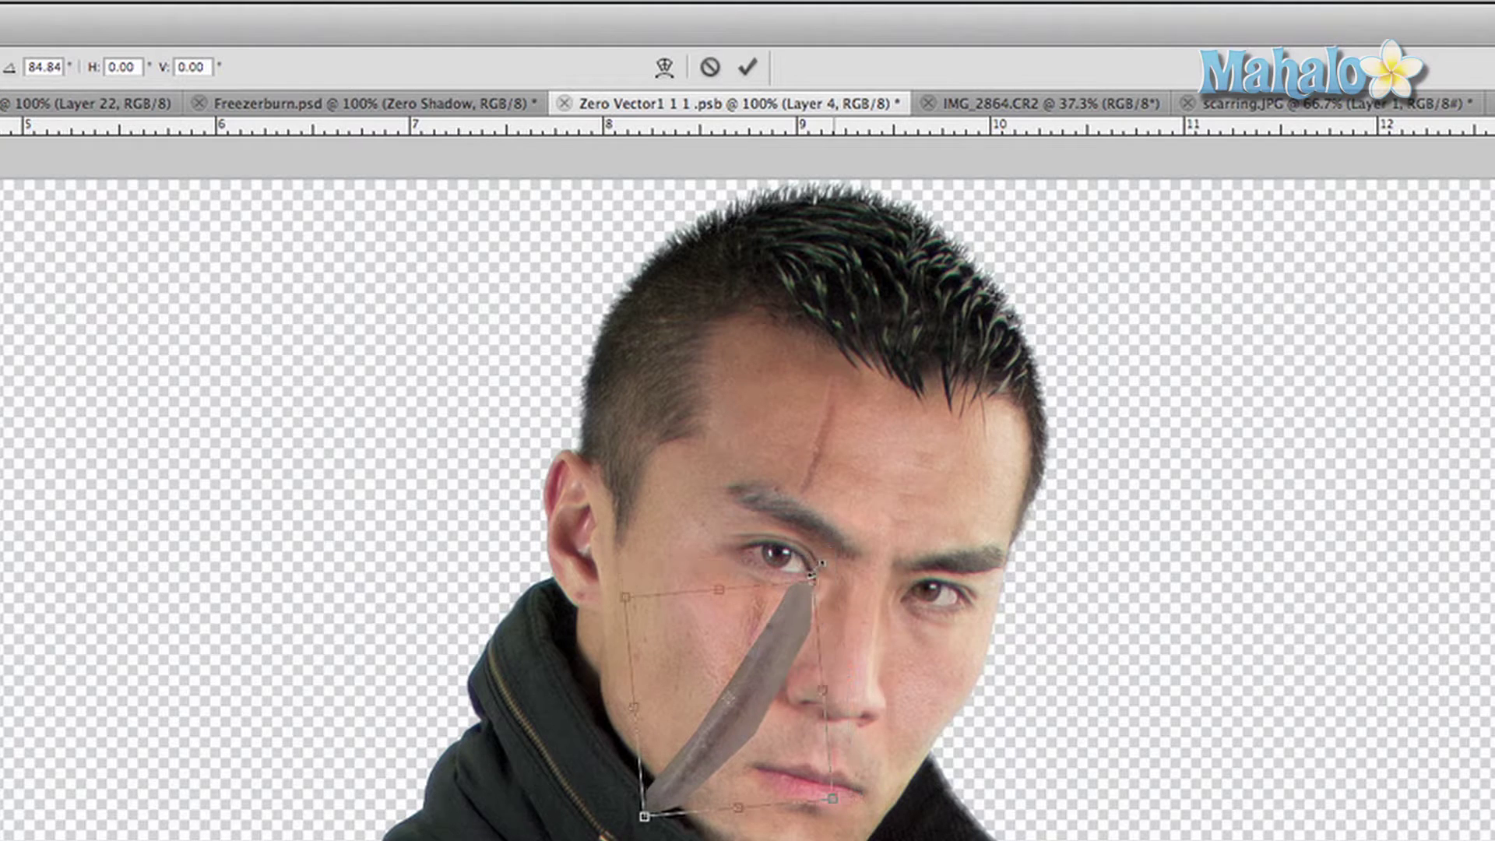
# Shrink the scar further, place it on the forehead above the inner eyebrow beside the existing scar, and apply the transform.
pyautogui.scroll(1, 815, 592)
pyautogui.moveTo(769, 634); pyautogui.dragTo(858, 521)
pyautogui.scroll(1, 919, 409)
pyautogui.moveTo(838, 587); pyautogui.dragTo(880, 523)
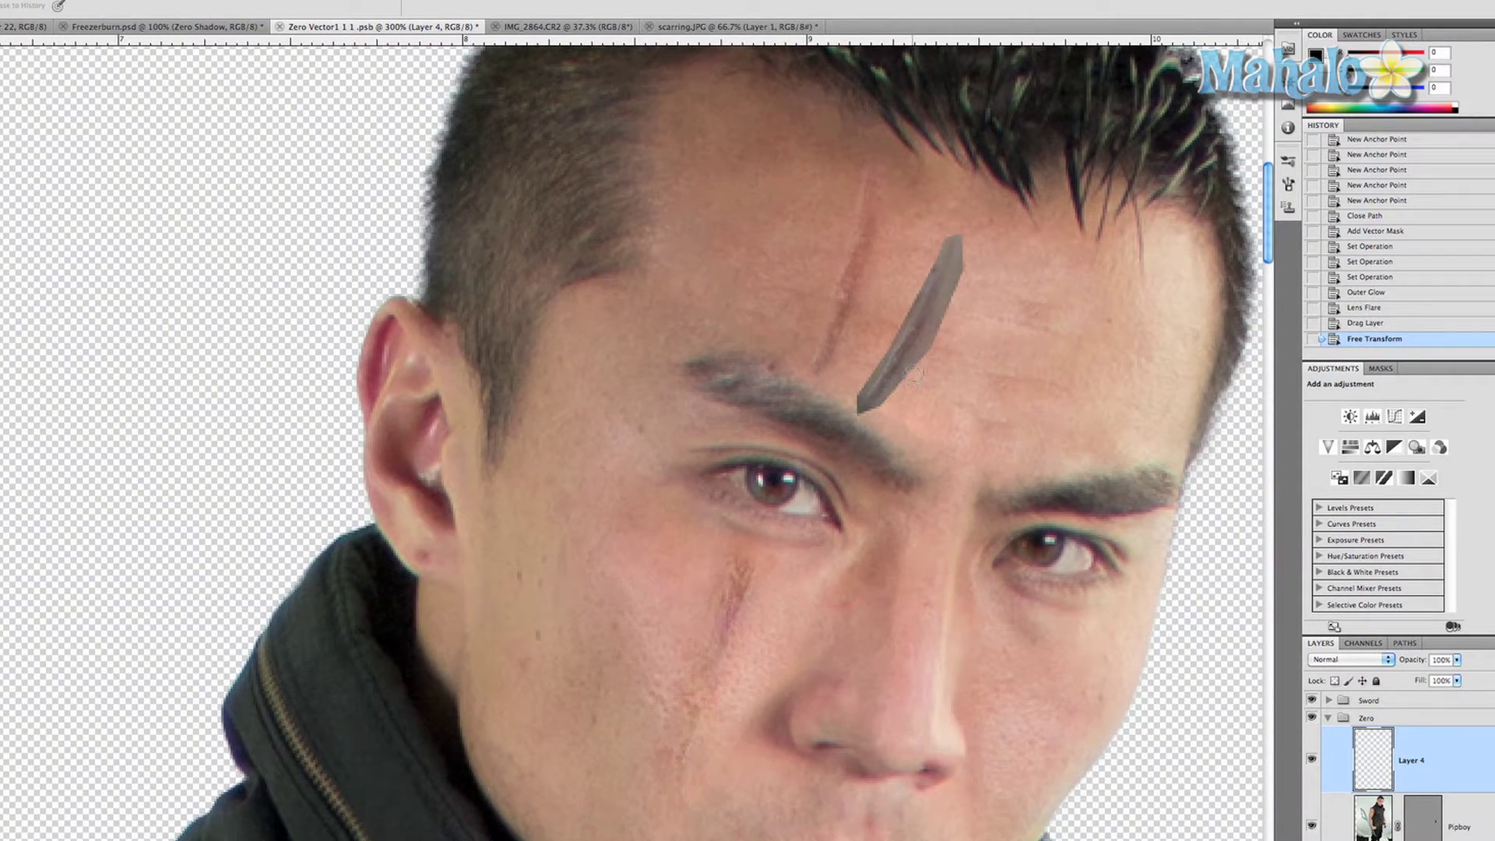
# Erase the surplus skin around the forehead scar's edges and both tips, leaving a slim, tapered strip.
pyautogui.moveTo(915, 375); pyautogui.dragTo(919, 370)
pyautogui.moveTo(960, 276)
pyautogui.mouseDown()
pyautogui.moveTo(957, 239)
pyautogui.moveTo(939, 300)
pyautogui.mouseUp()
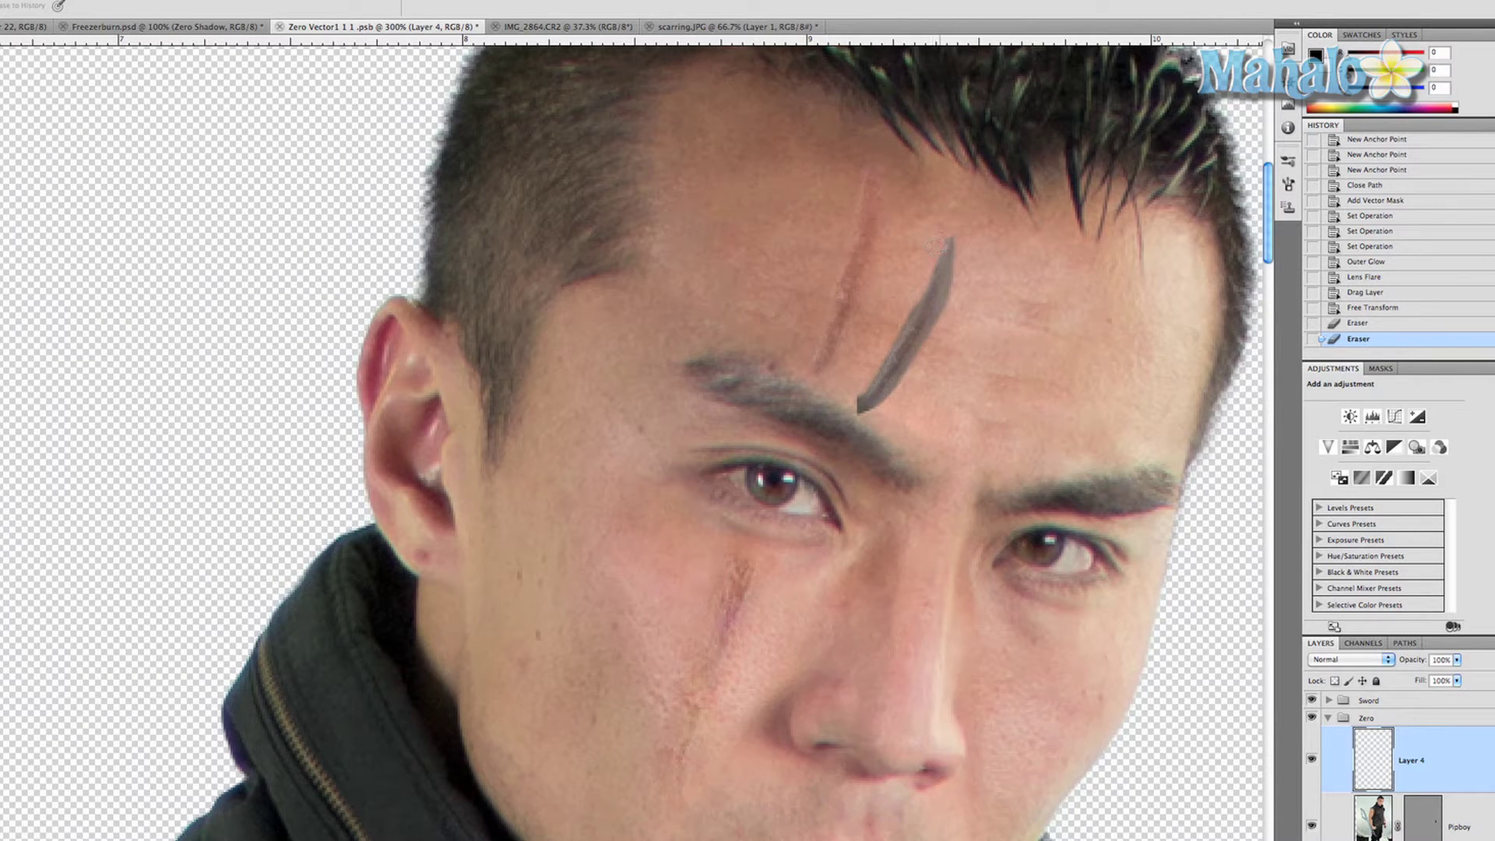
pyautogui.click(964, 264)
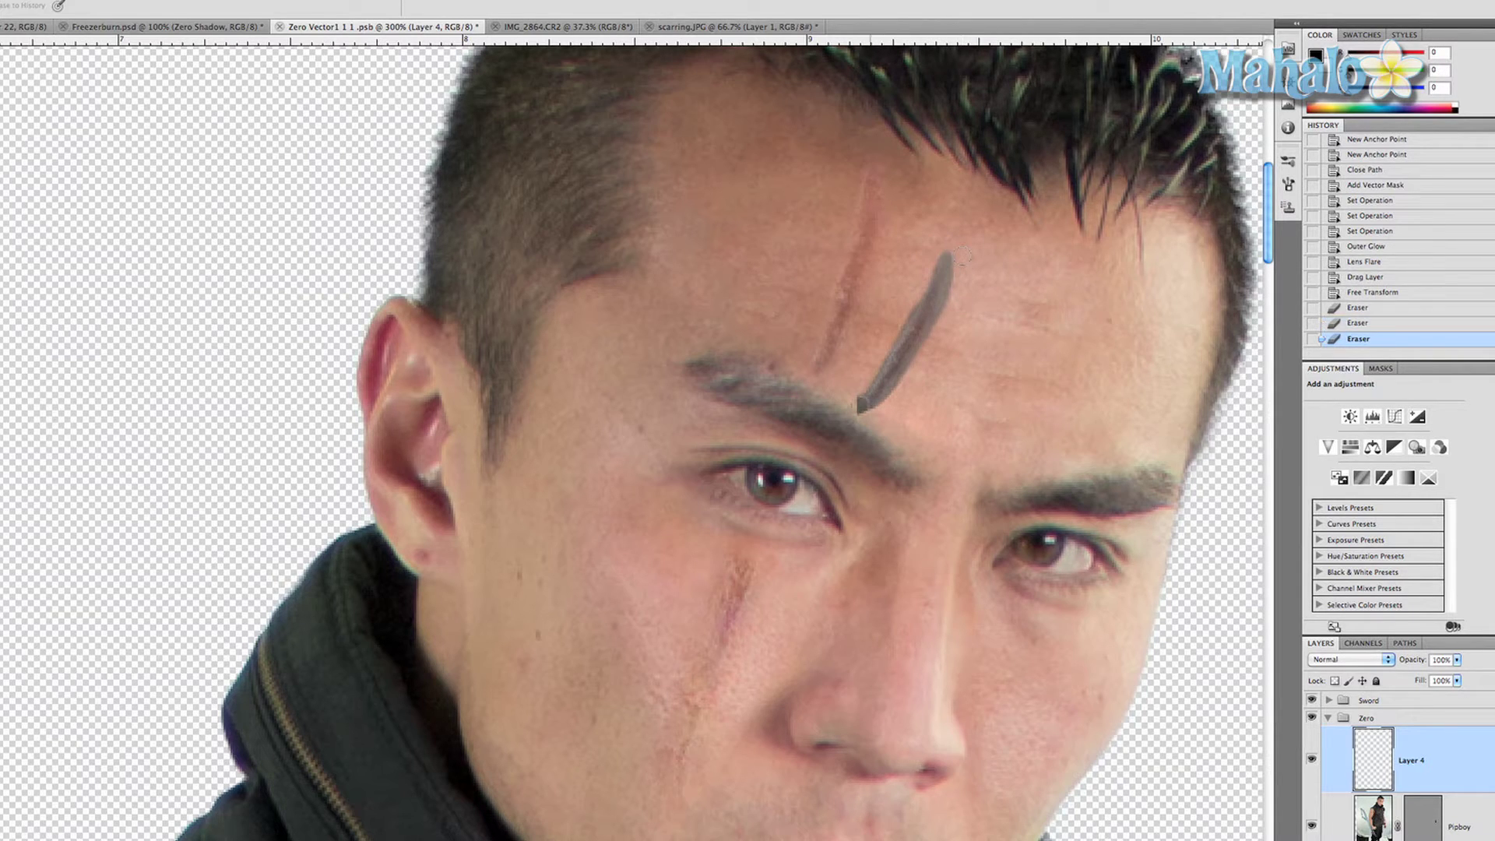
pyautogui.moveTo(851, 394); pyautogui.dragTo(853, 396)
pyautogui.click(889, 409)
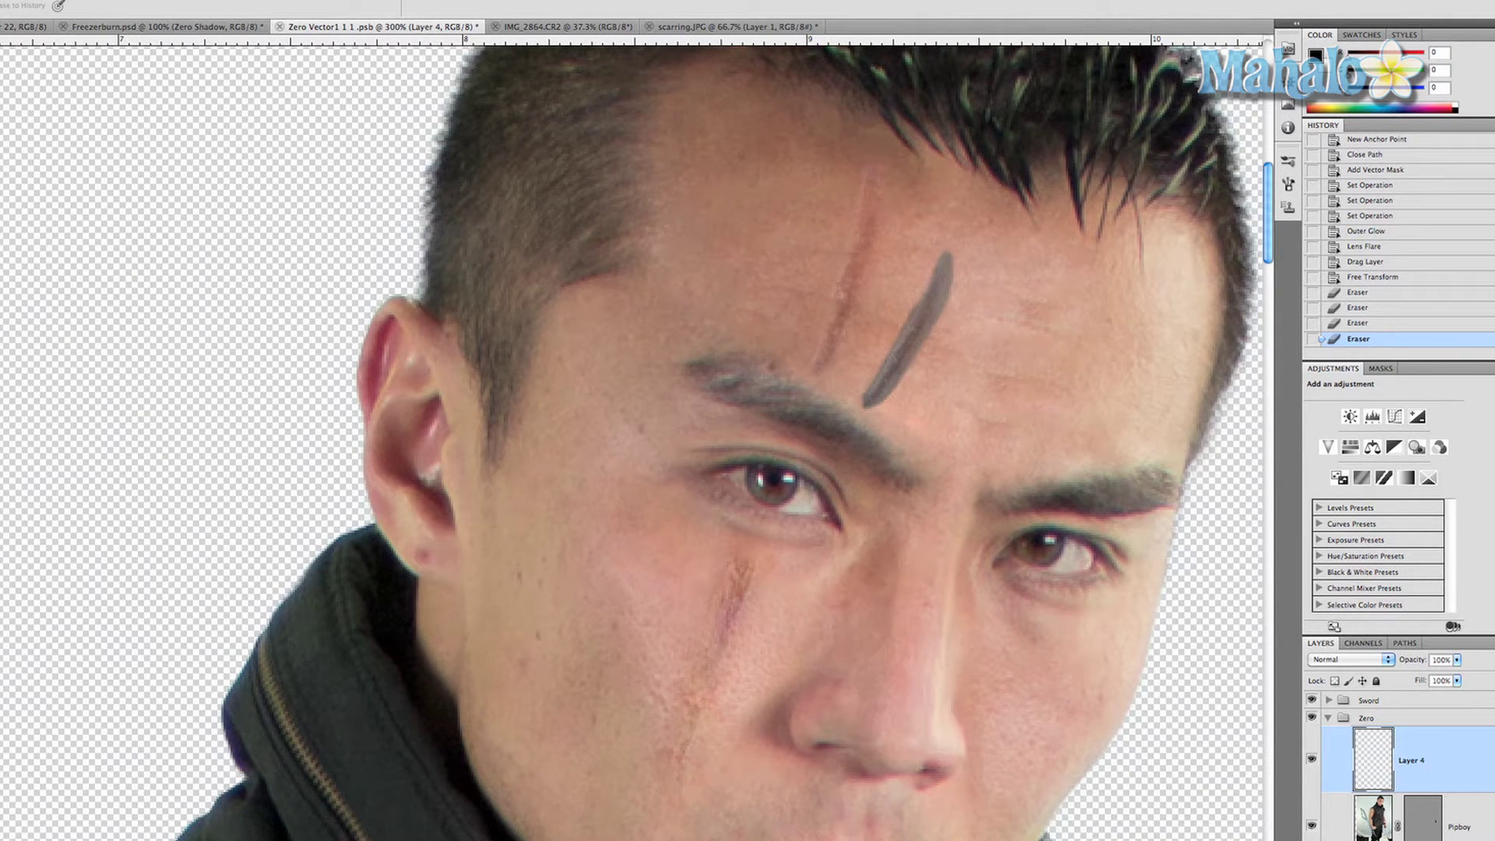
# Apply Brightness/Contrast to the scar layer with brightness 42 and contrast 70.
pyautogui.click(102, 7)
pyautogui.moveTo(169, 55)
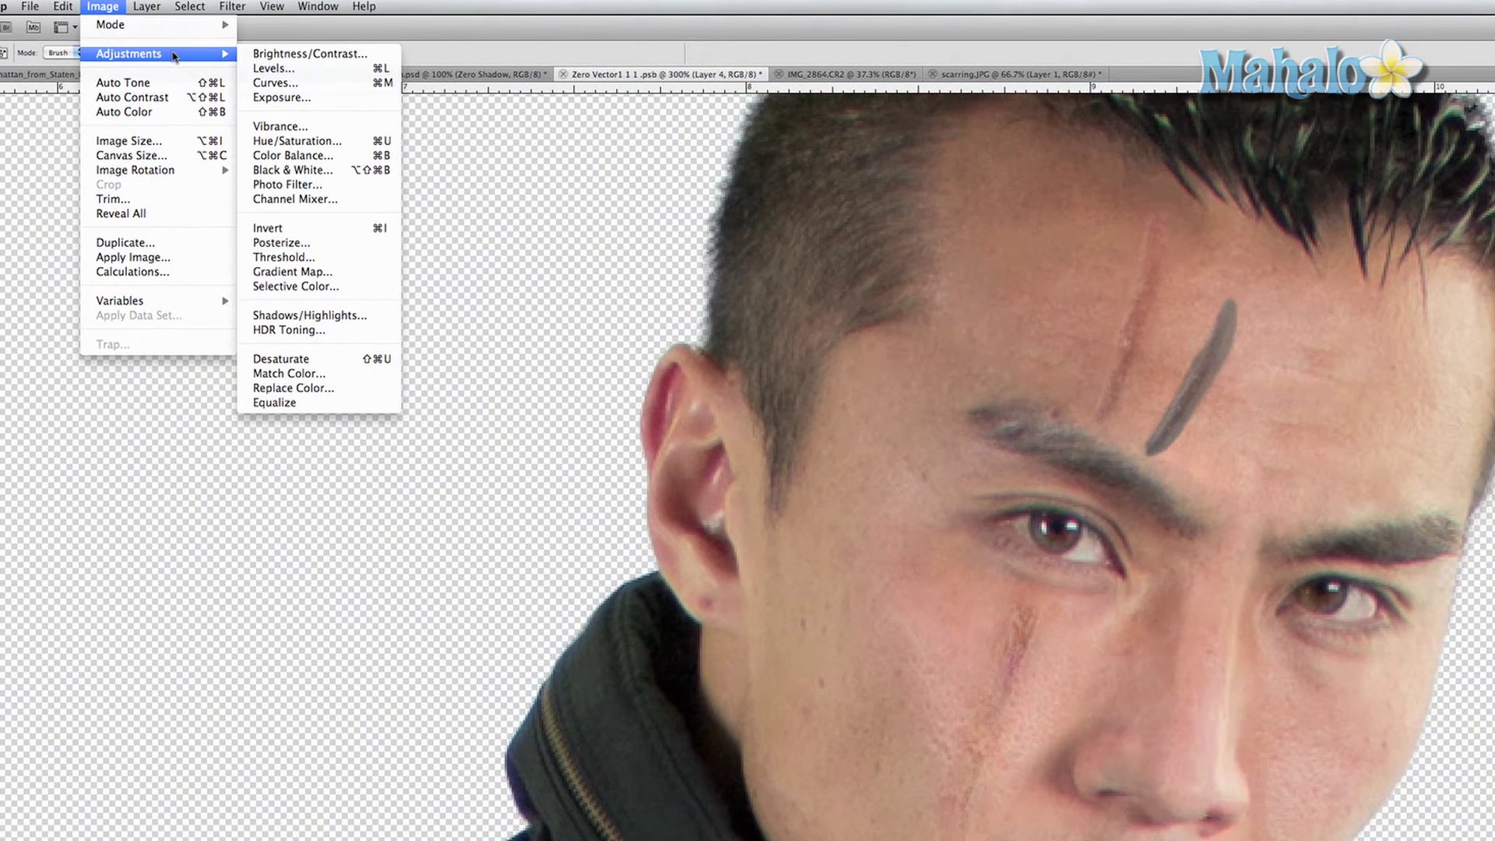
pyautogui.click(293, 56)
pyautogui.moveTo(1373, 488)
pyautogui.mouseDown()
pyautogui.moveTo(1398, 487)
pyautogui.moveTo(1392, 522)
pyautogui.moveTo(1430, 520)
pyautogui.mouseUp()
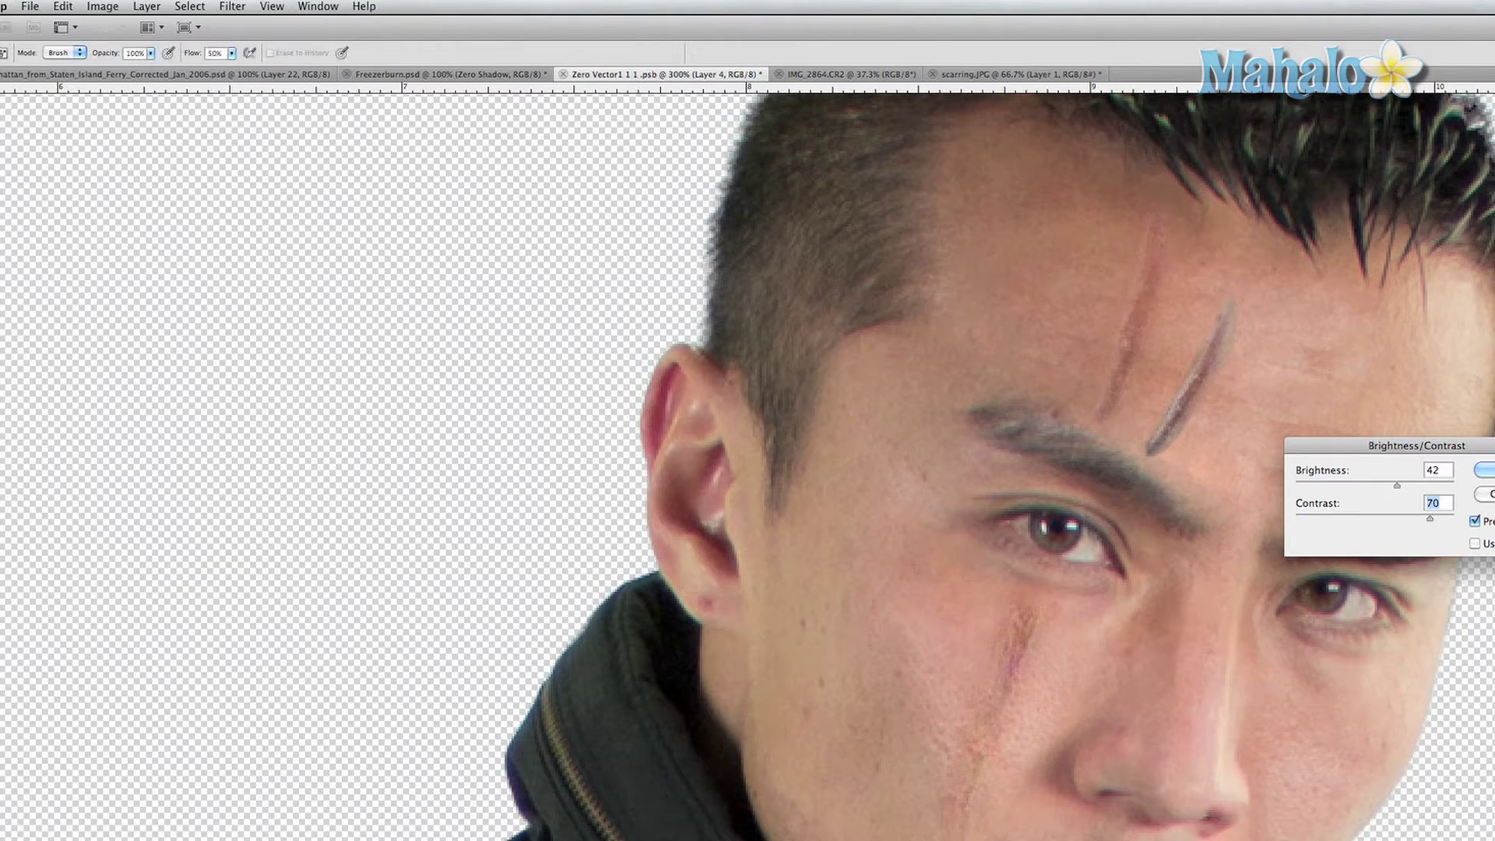
pyautogui.press('Return')
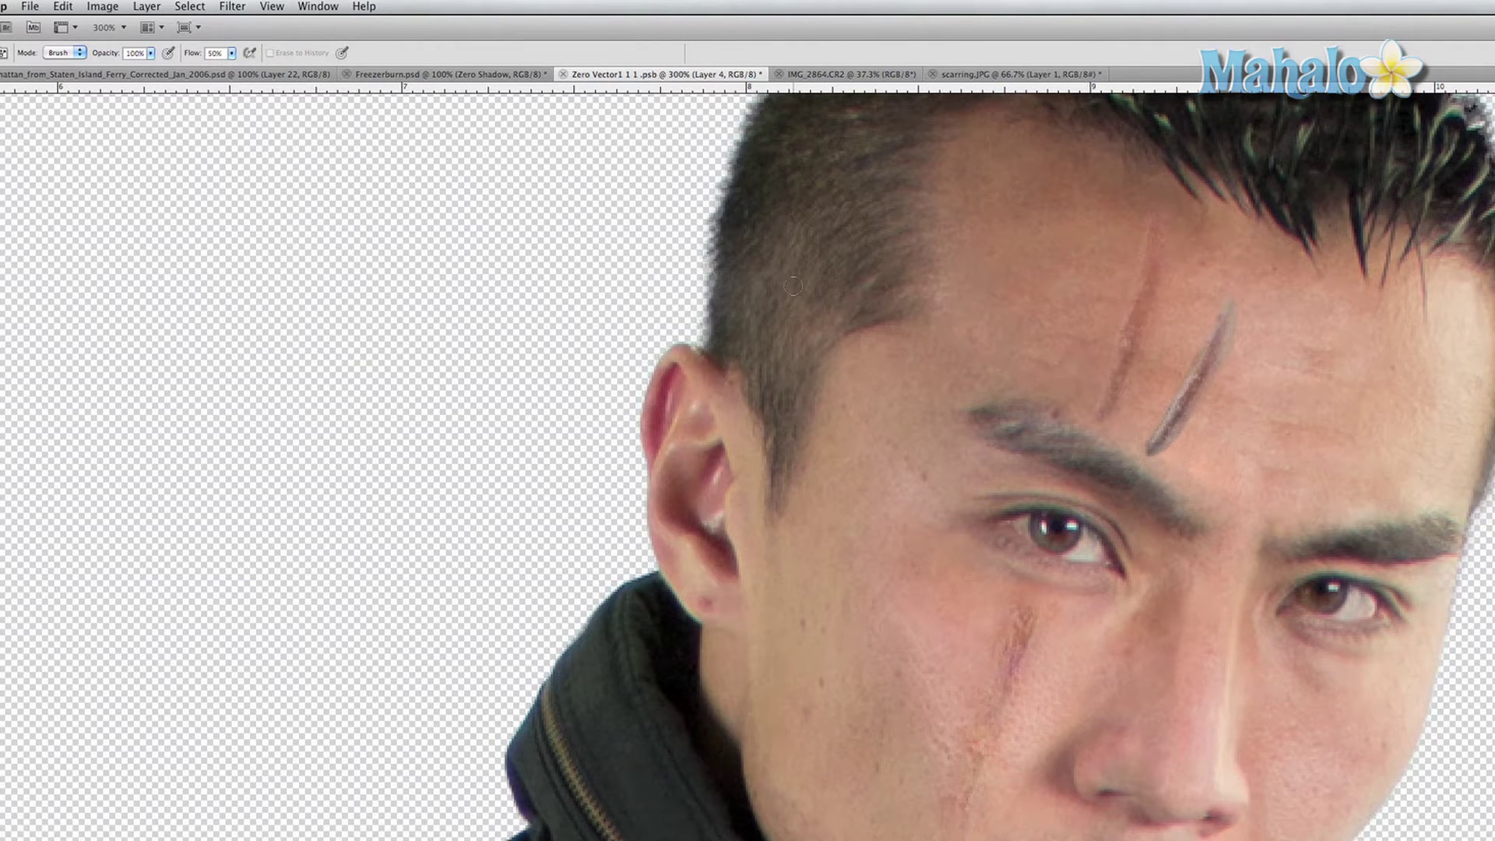
# Shift the scar layer's midtones toward red with Color Balance to match the surrounding skin.
pyautogui.click(102, 6)
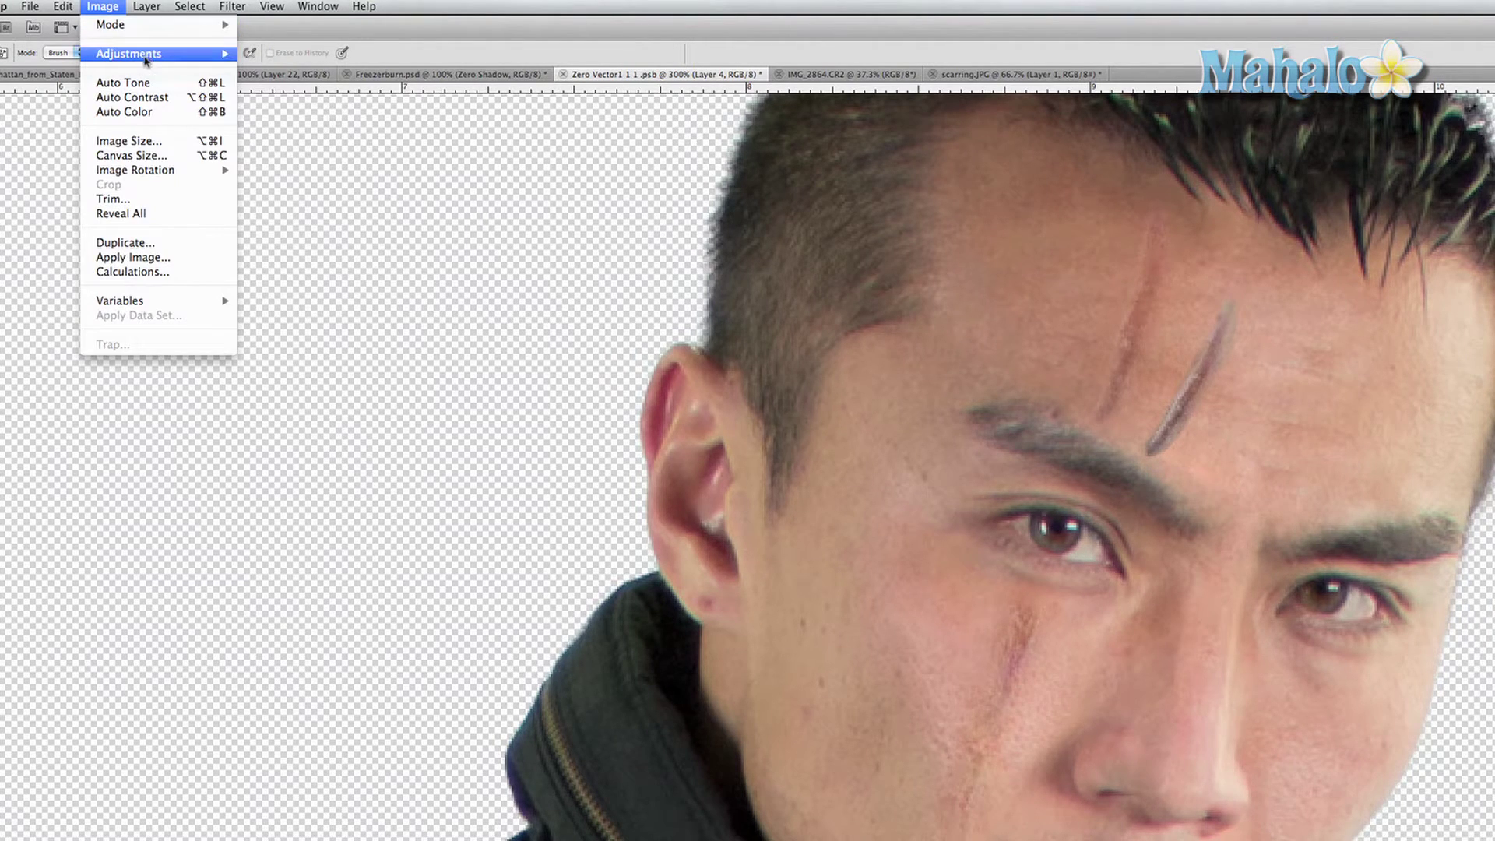
pyautogui.moveTo(165, 56)
pyautogui.click(312, 155)
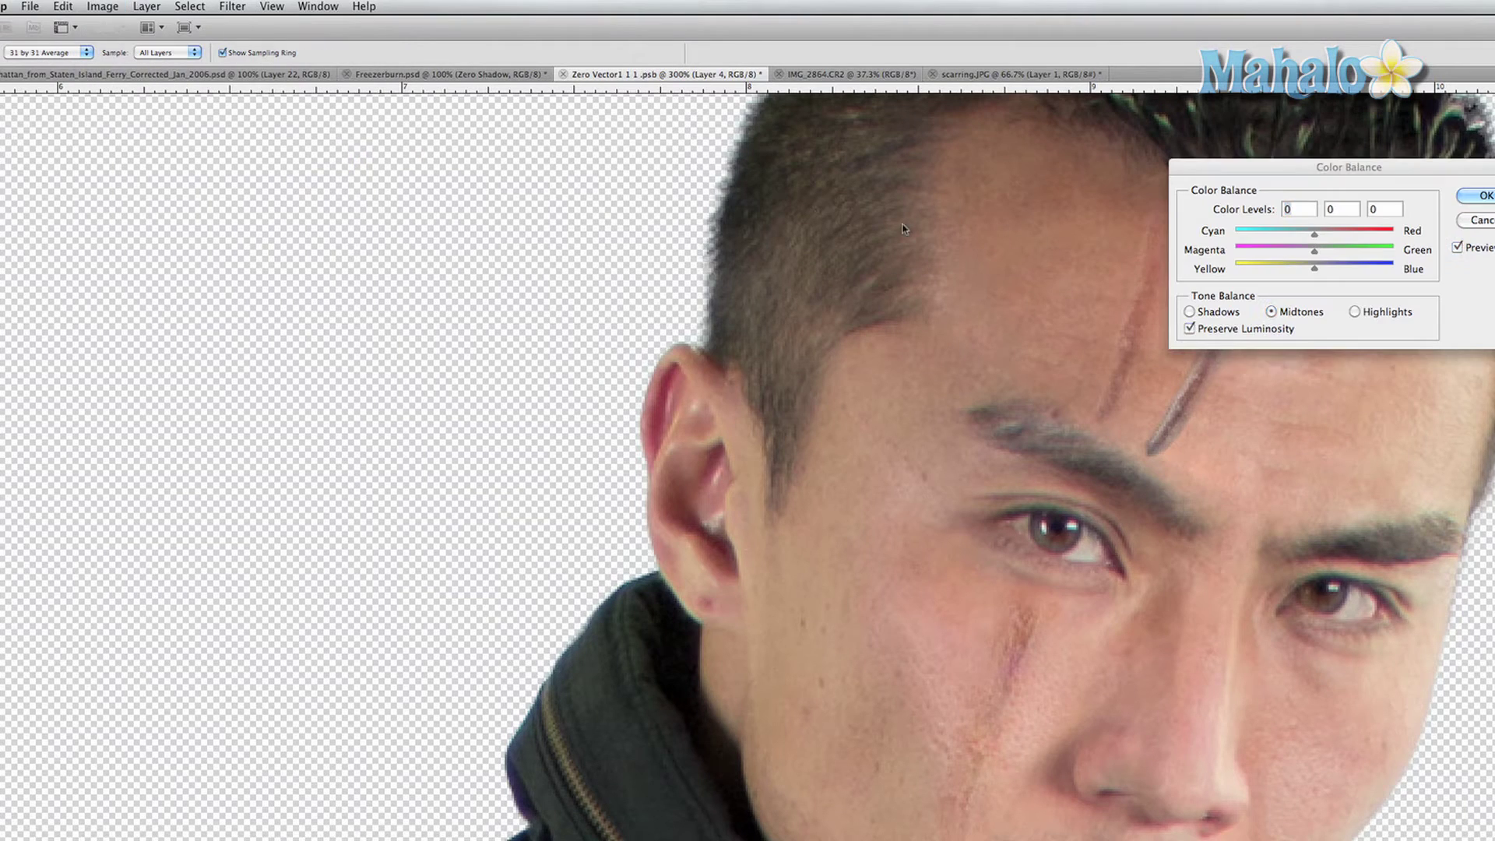
pyautogui.moveTo(1388, 170); pyautogui.dragTo(850, 188)
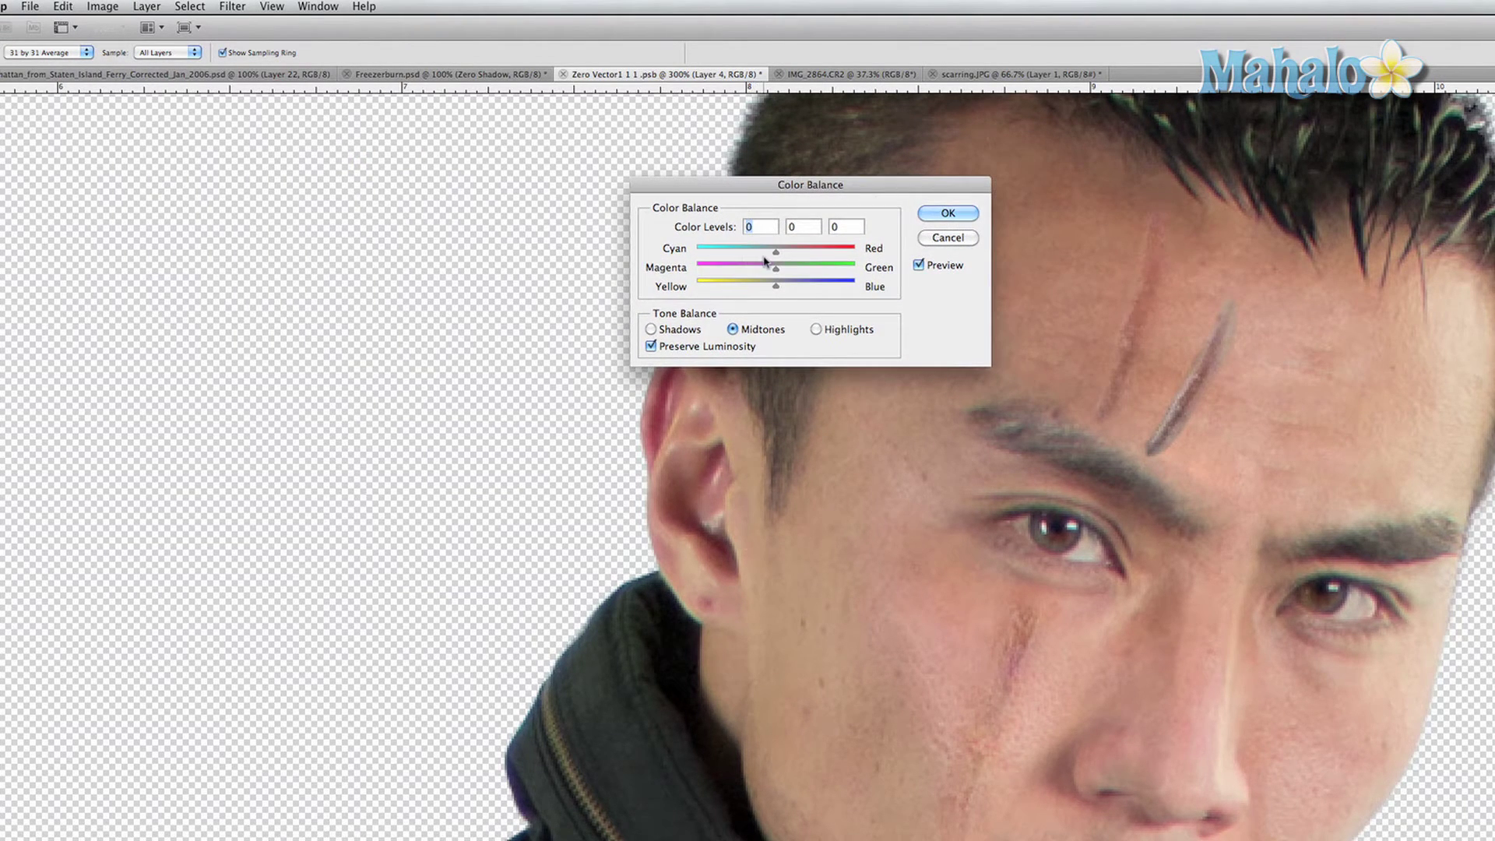
pyautogui.moveTo(777, 256); pyautogui.dragTo(773, 287)
pyautogui.click(947, 214)
pyautogui.press('e')
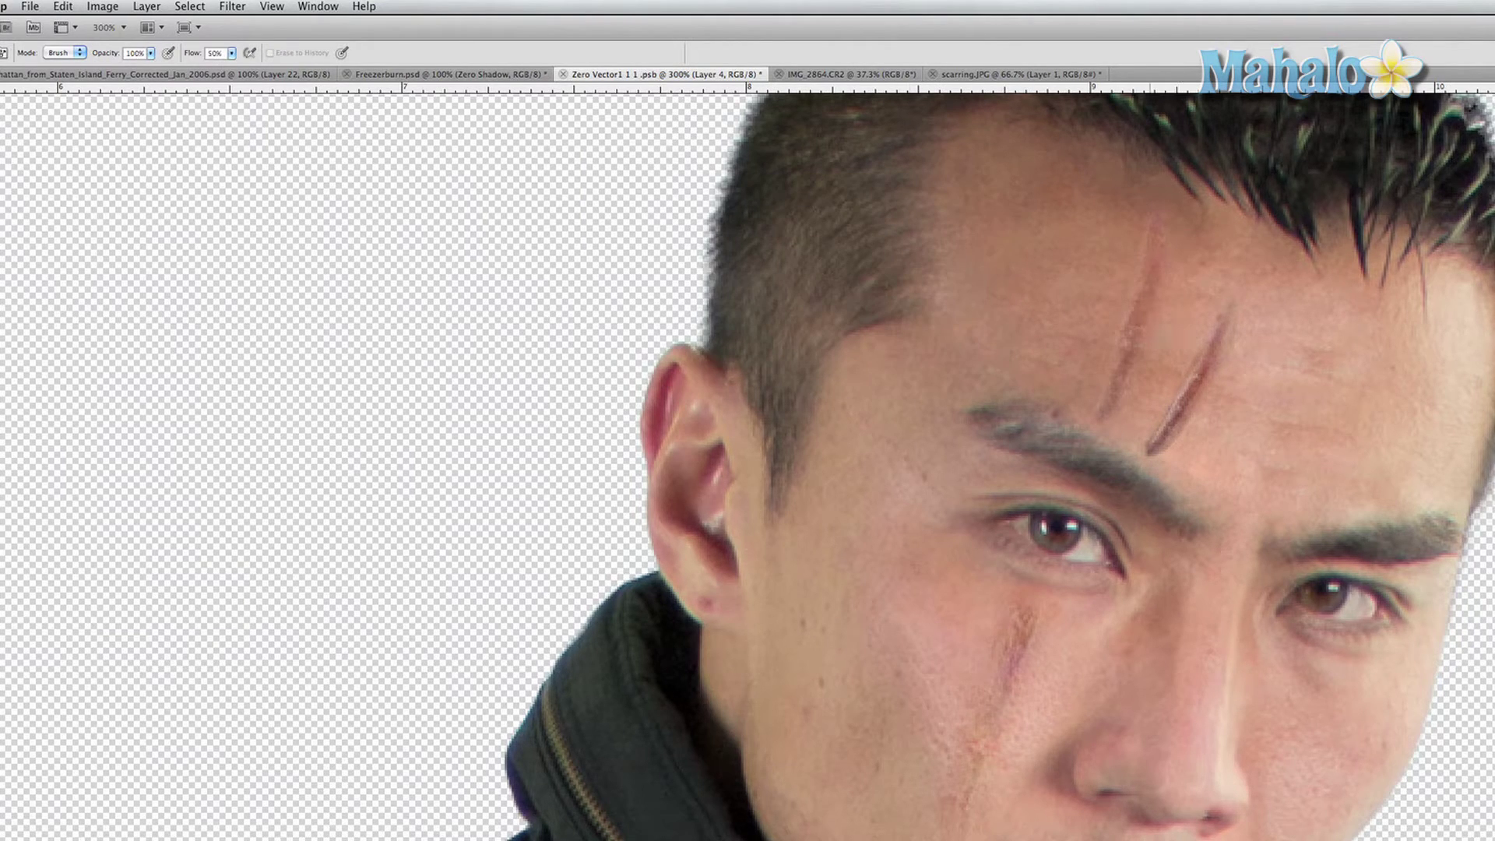
# Clone Stamp nearby skin over the scar's lower tip and edges, sampling All Layers, to narrow and blend it.
pyautogui.press('z')
pyautogui.click(1182, 393)
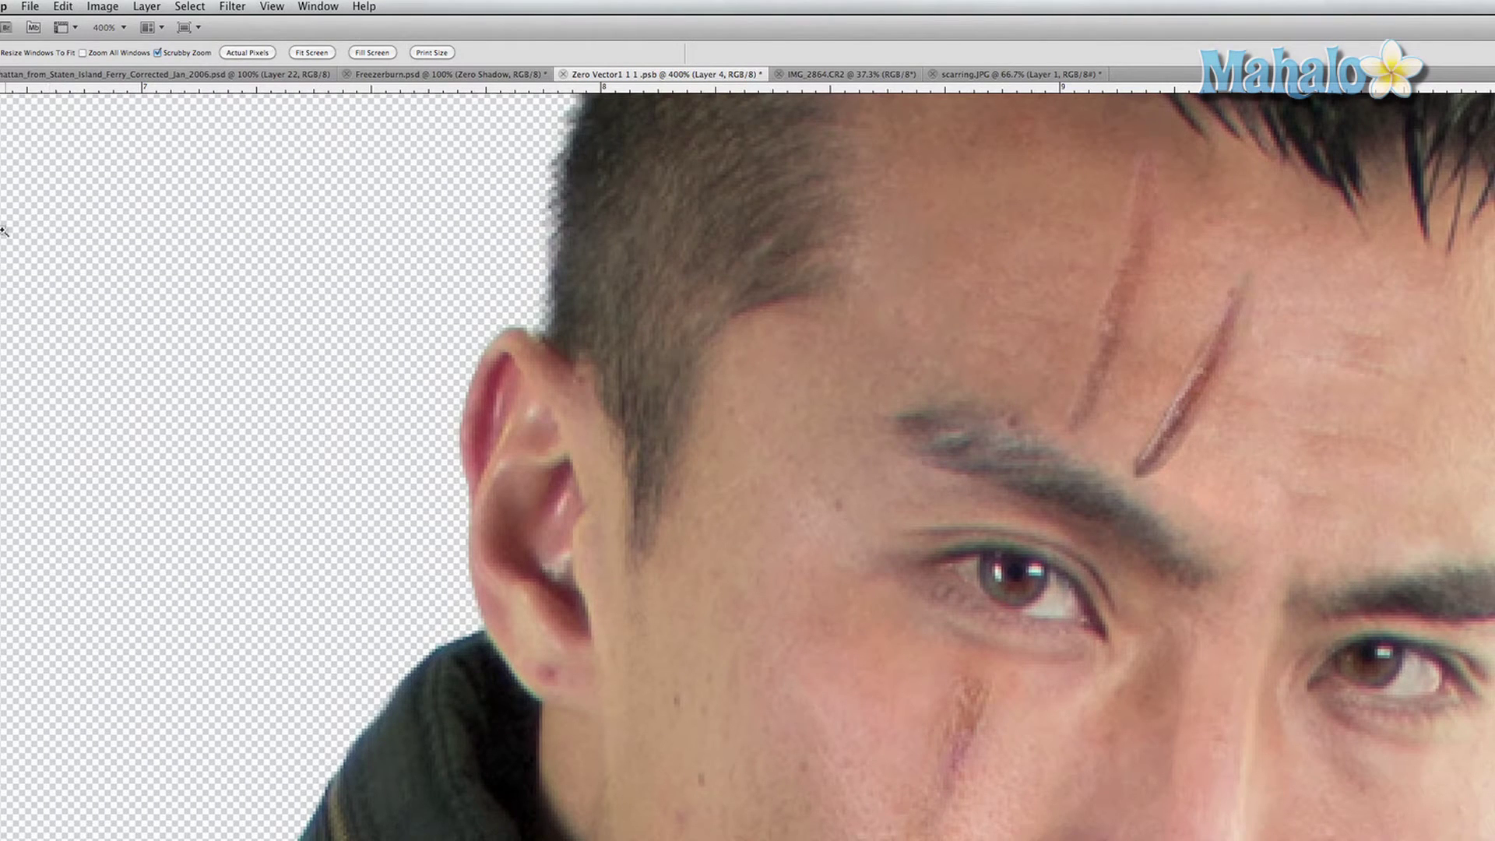
pyautogui.press('s')
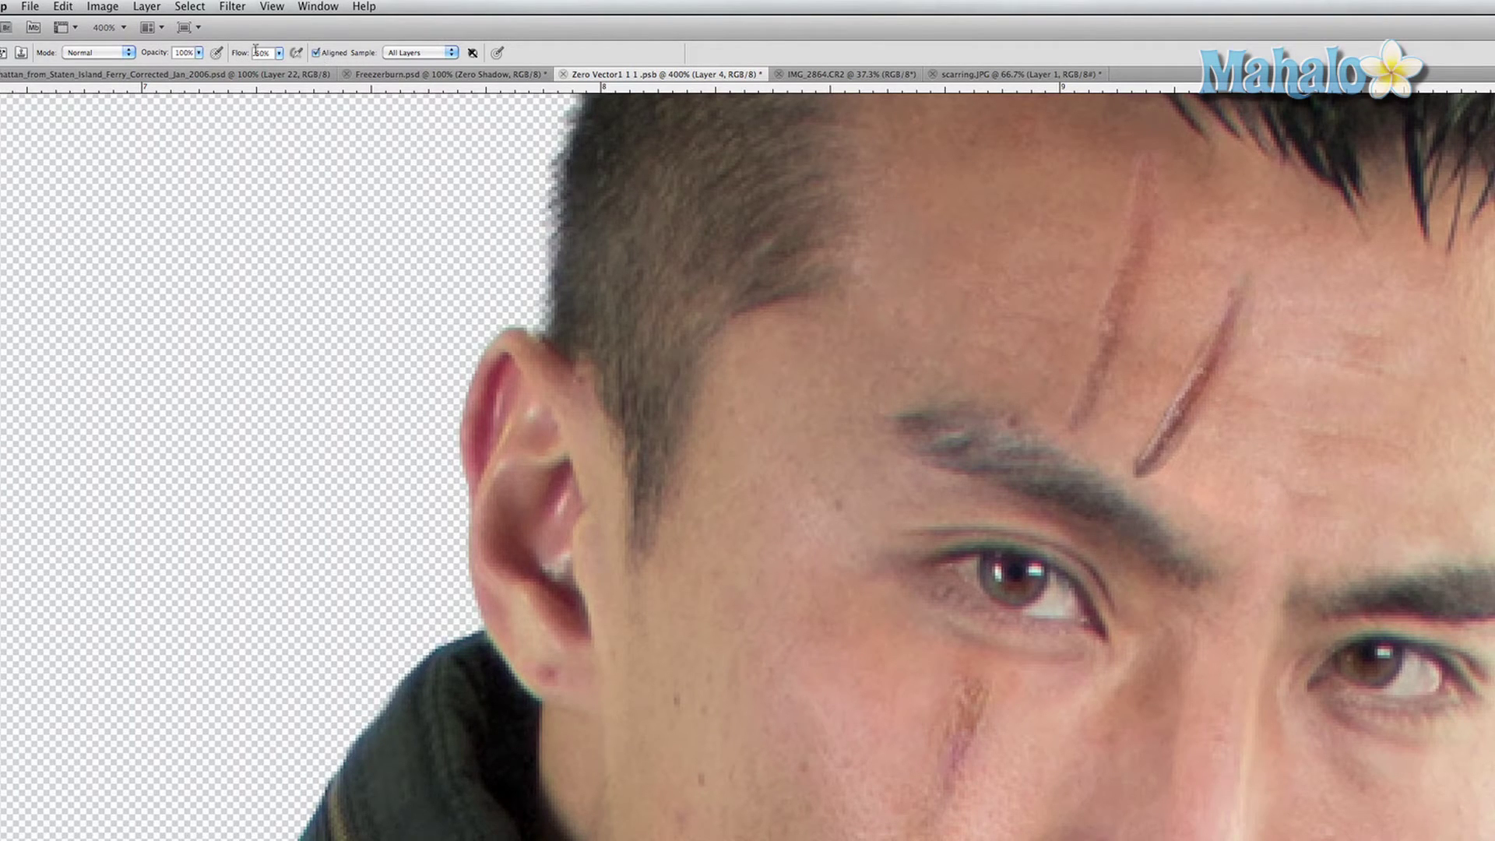
pyautogui.click(414, 55)
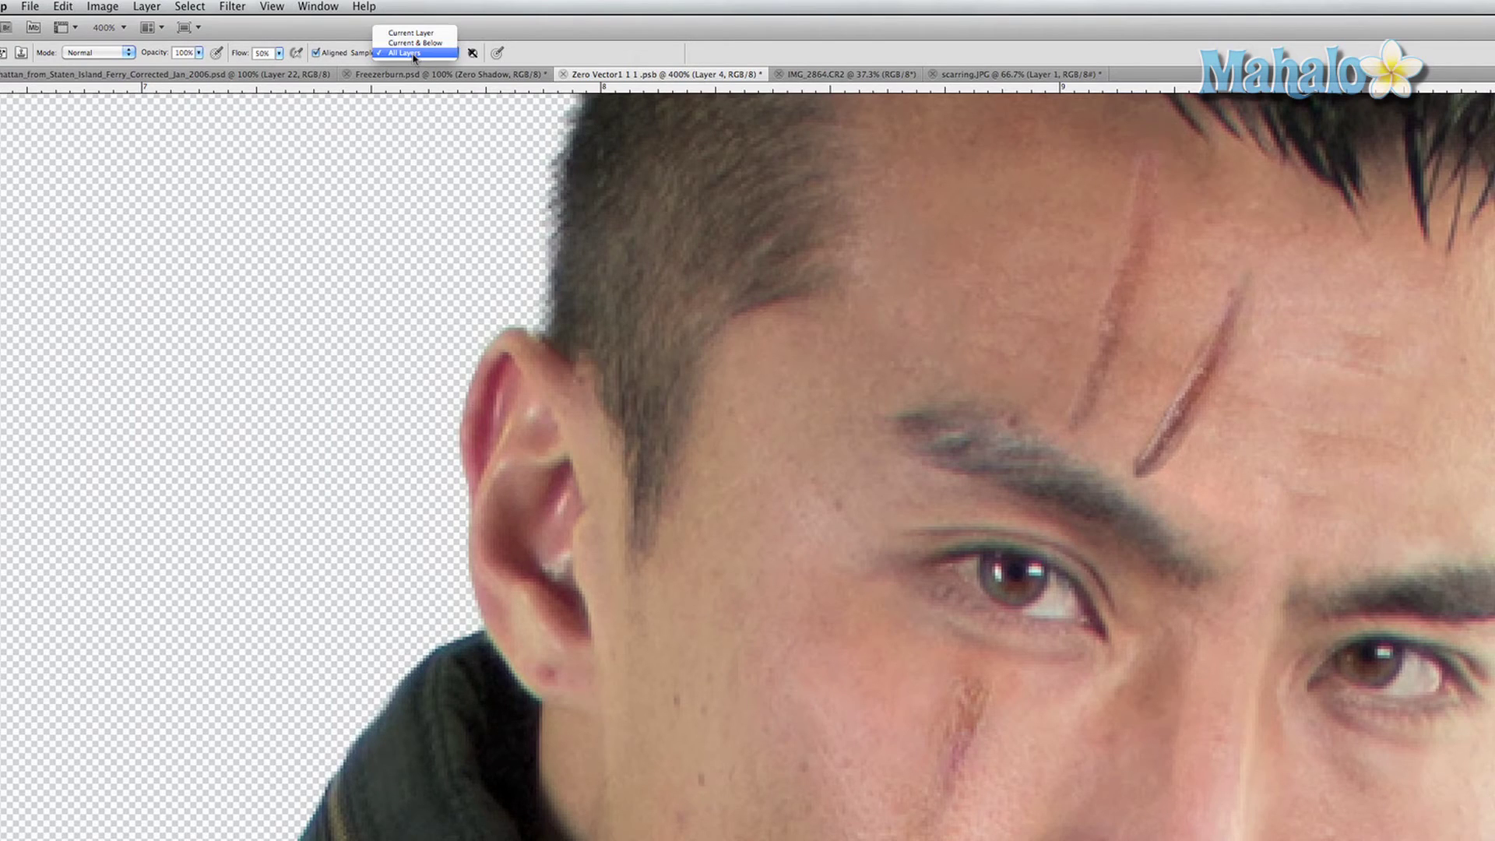
pyautogui.click(414, 54)
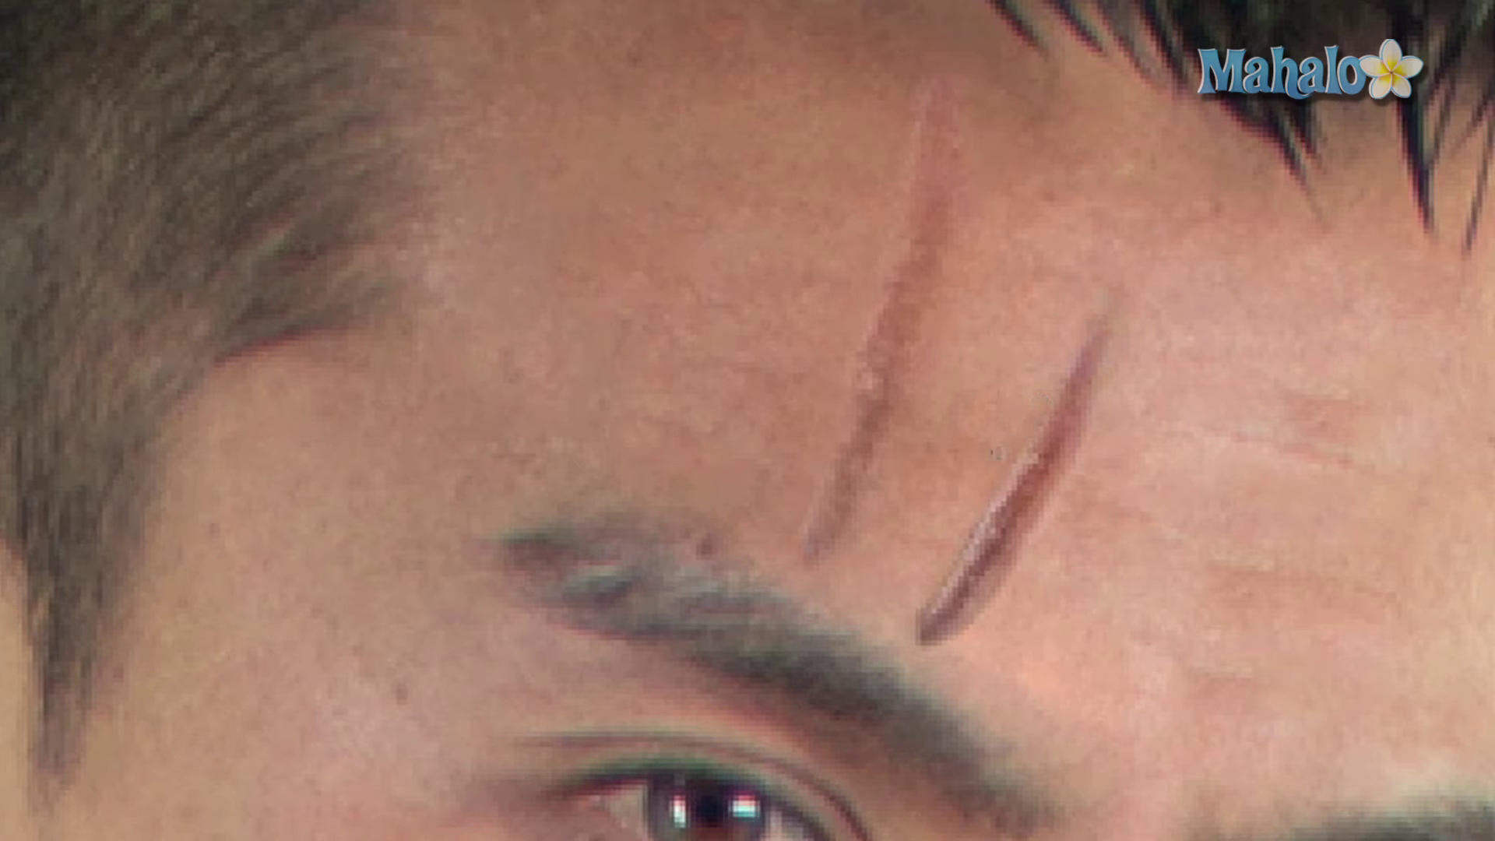
pyautogui.moveTo(948, 642); pyautogui.dragTo(919, 623)
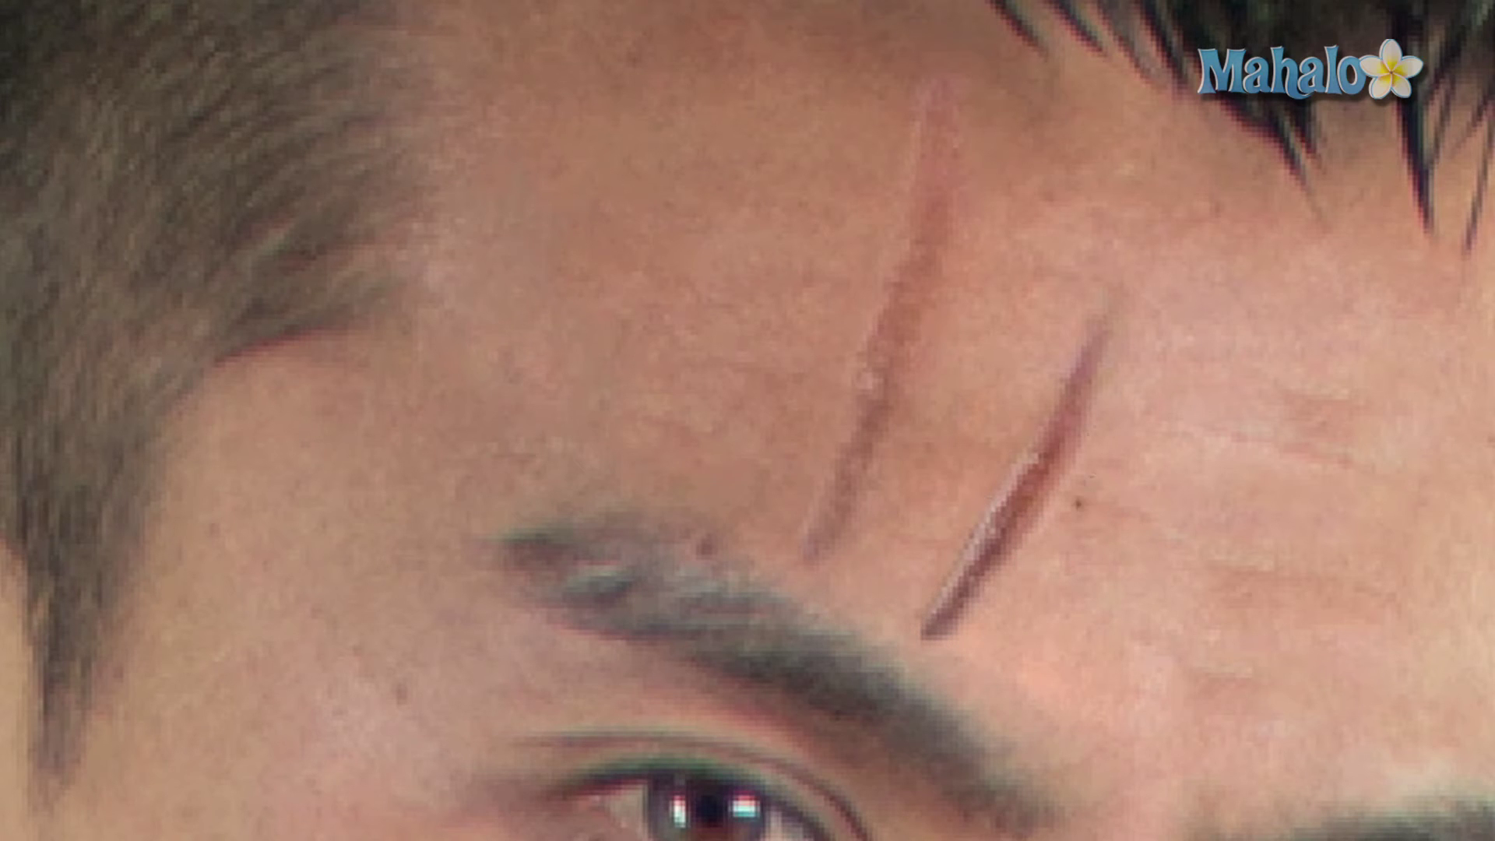
pyautogui.moveTo(926, 640); pyautogui.dragTo(1035, 643)
# Set the scar layer's opacity to 50% and check the blend on the forehead up close.
pyautogui.press('z')
pyautogui.keyDown('alt'); pyautogui.click(1001, 625); pyautogui.keyUp('alt')
pyautogui.keyDown('alt'); pyautogui.click(1002, 624); pyautogui.keyUp('alt')
pyautogui.keyDown('alt'); pyautogui.click(1001, 624); pyautogui.keyUp('alt')
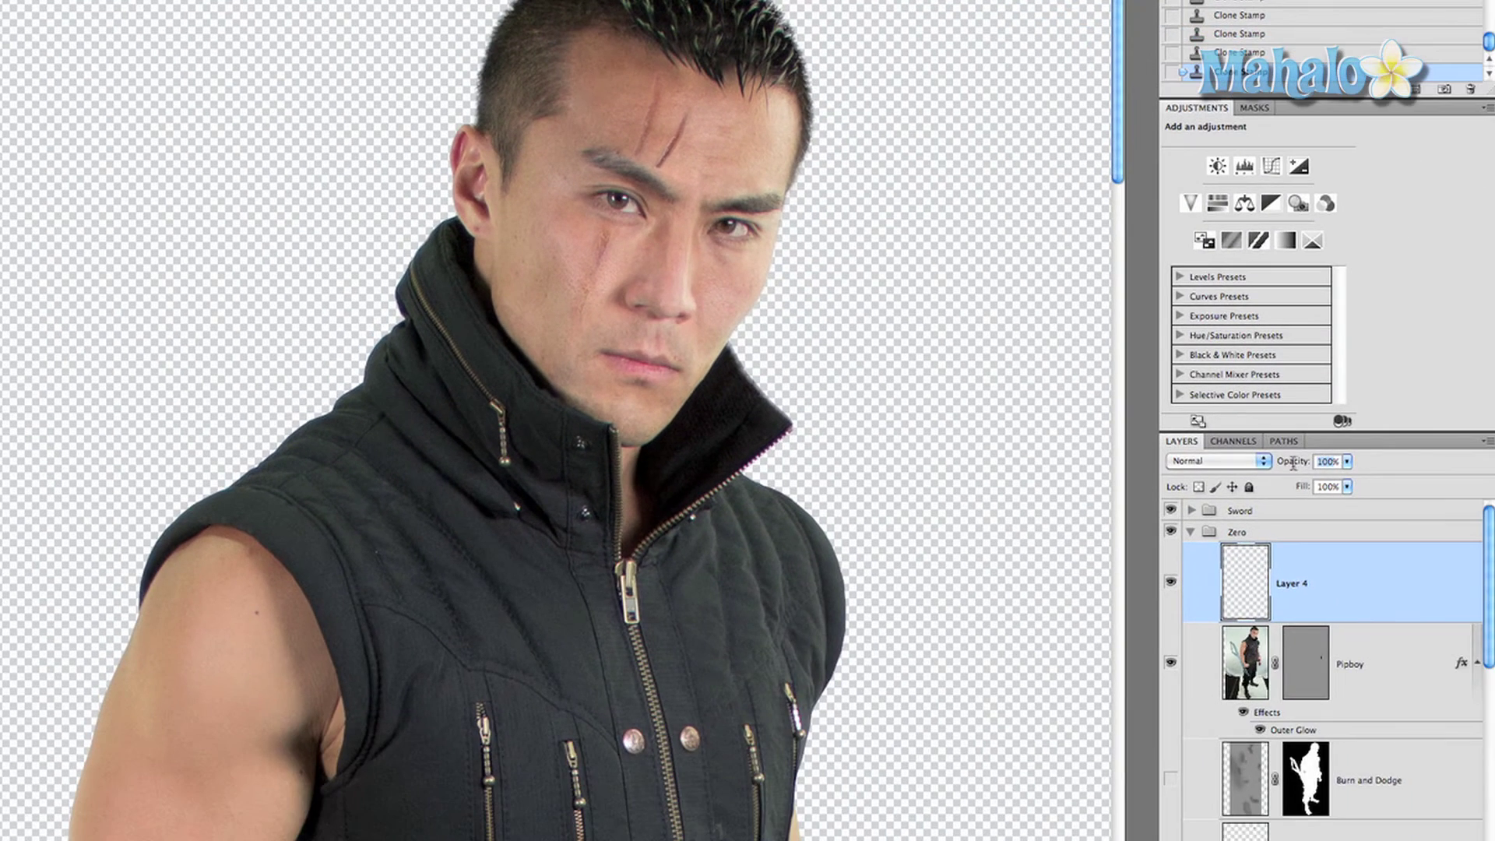
pyautogui.click(1296, 461)
pyautogui.write('50')
pyautogui.click(655, 166)
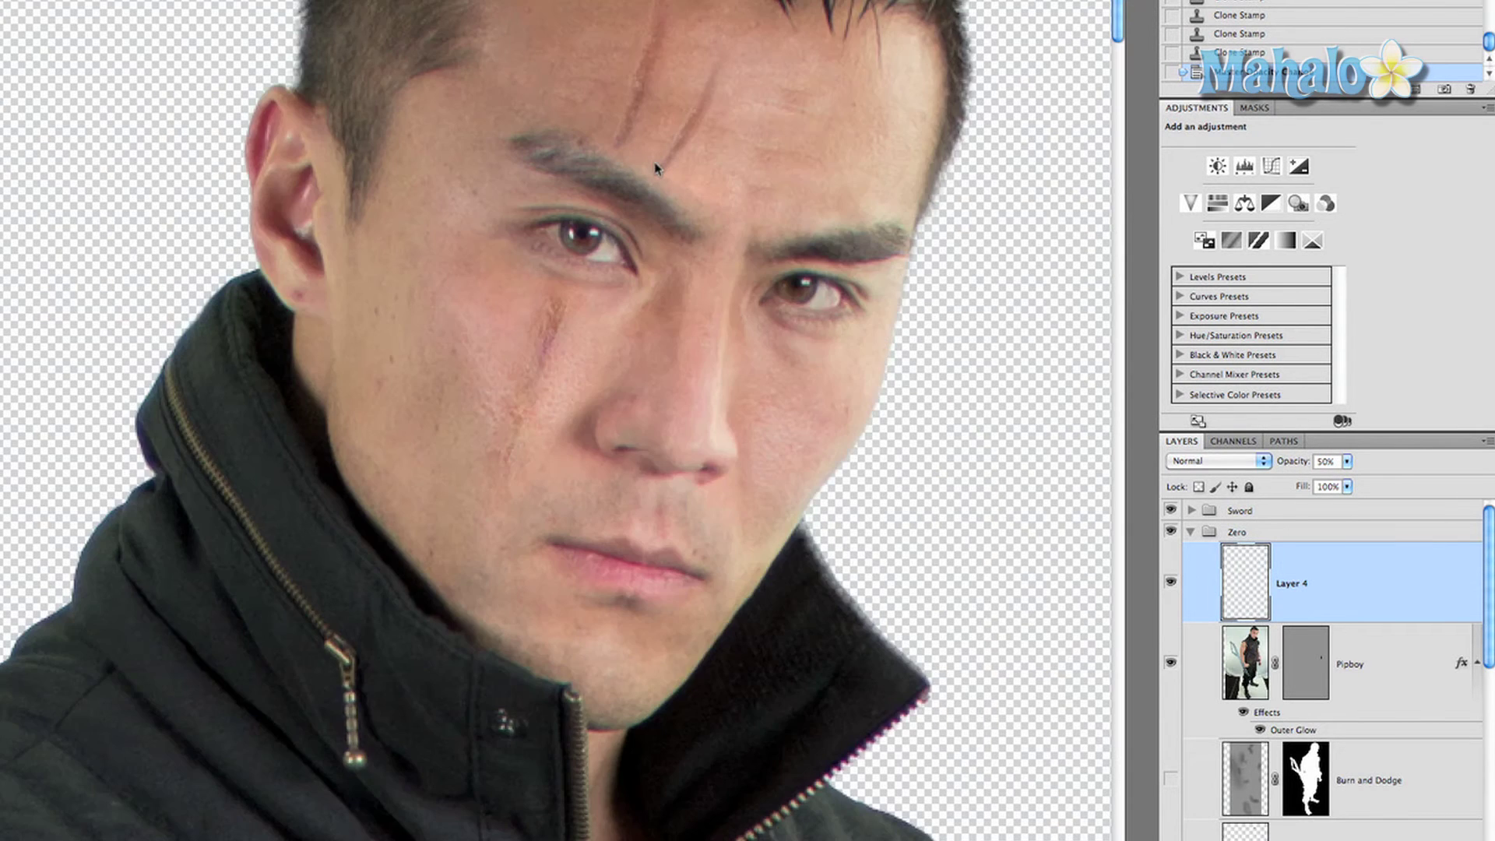
pyautogui.click(655, 166)
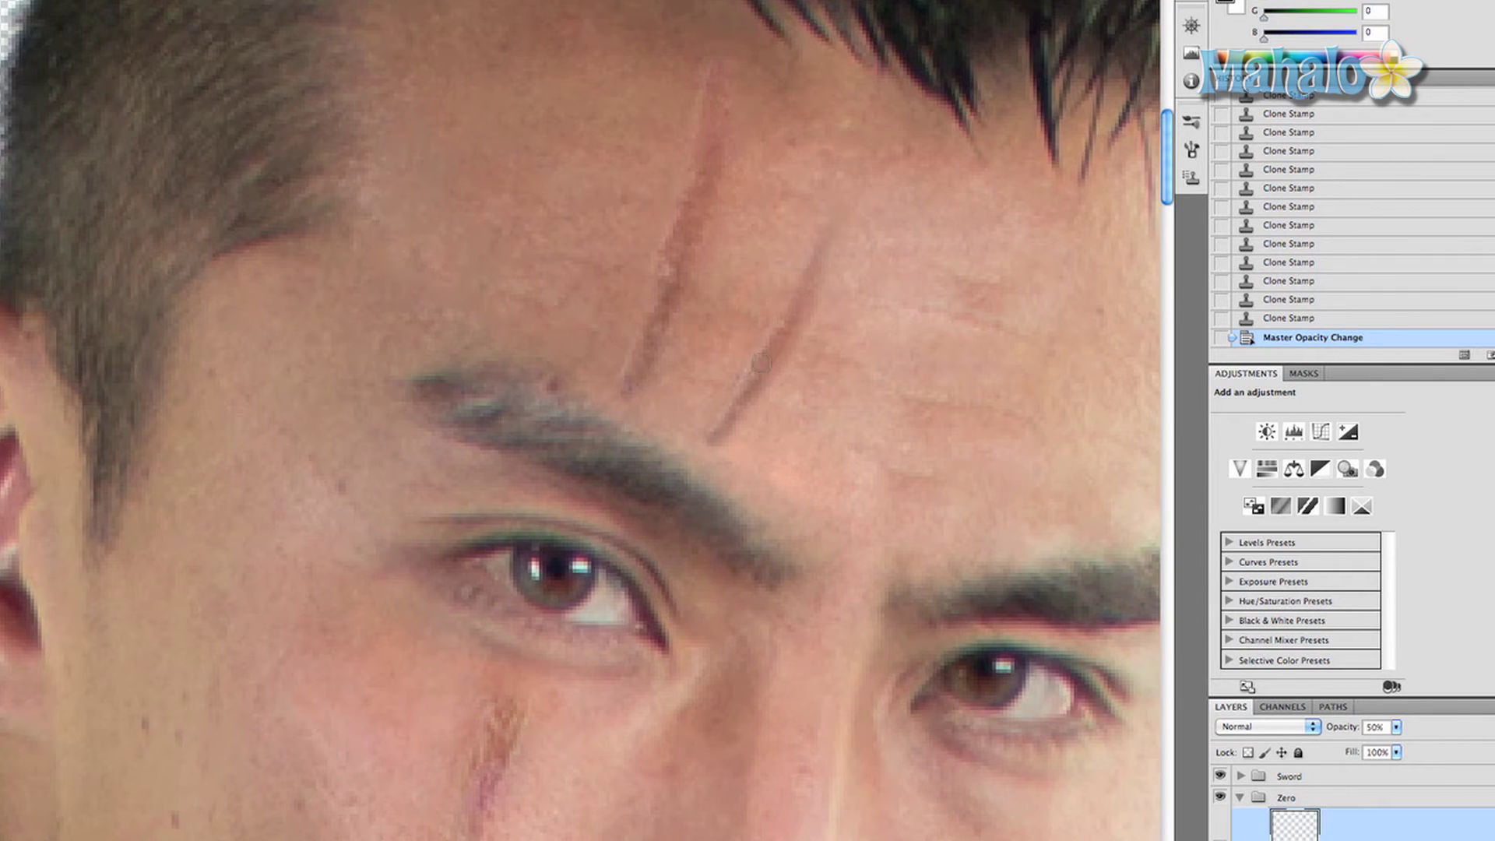
# Darken the lower part of the forehead scar nearer the nose with the Burn tool and compare it with the pre-burn state.
pyautogui.moveTo(795, 304); pyautogui.dragTo(763, 382)
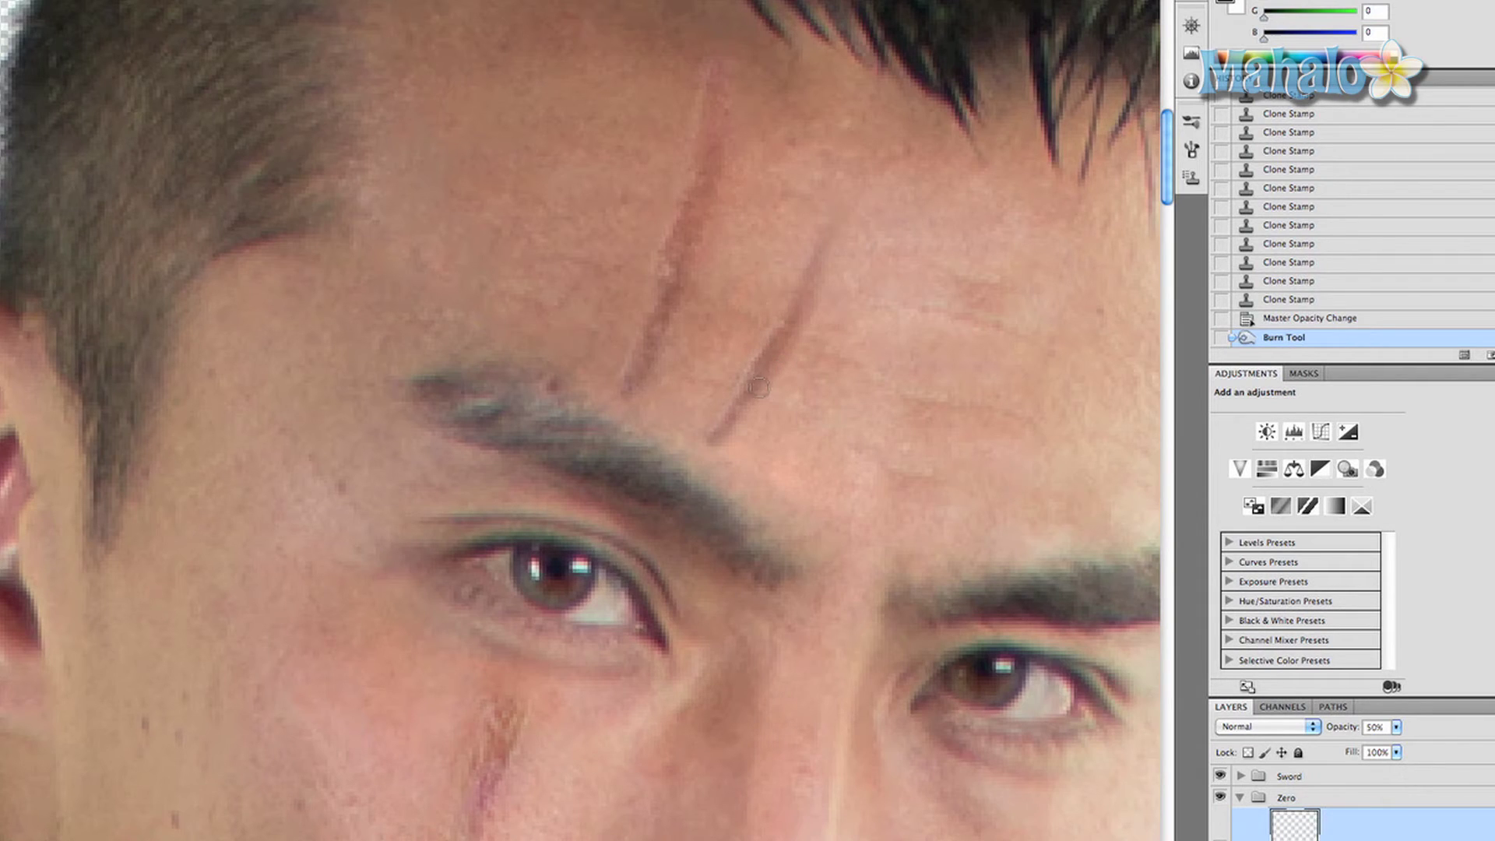
pyautogui.click(750, 374)
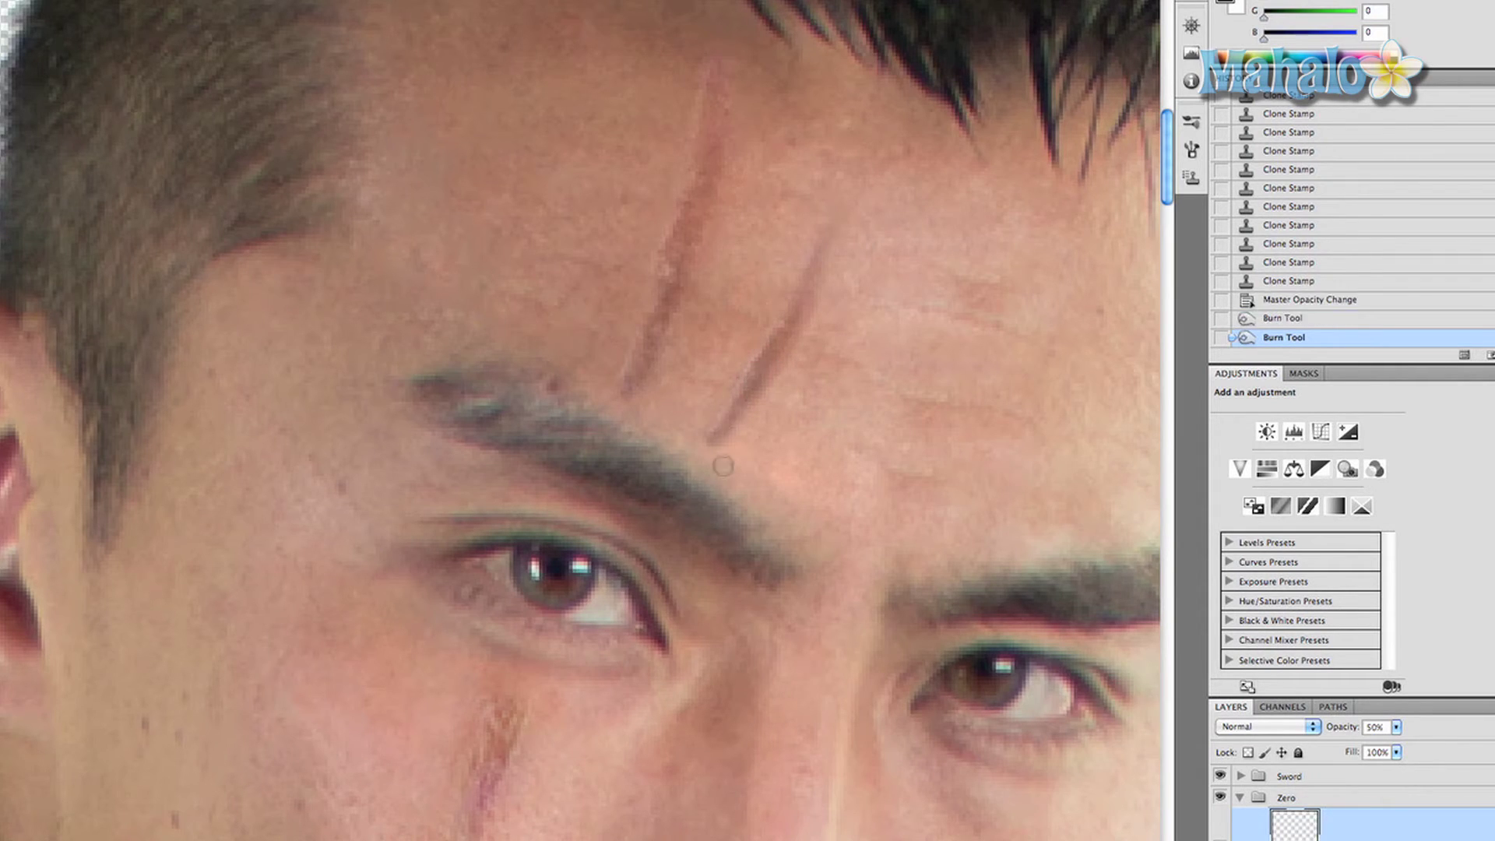
pyautogui.click(1275, 304)
pyautogui.click(1271, 337)
# Examine how the forehead scars blend with the face up close and on the wider figure, including the torso and arms.
pyautogui.keyDown('alt'); pyautogui.click(807, 416); pyautogui.keyUp('alt')
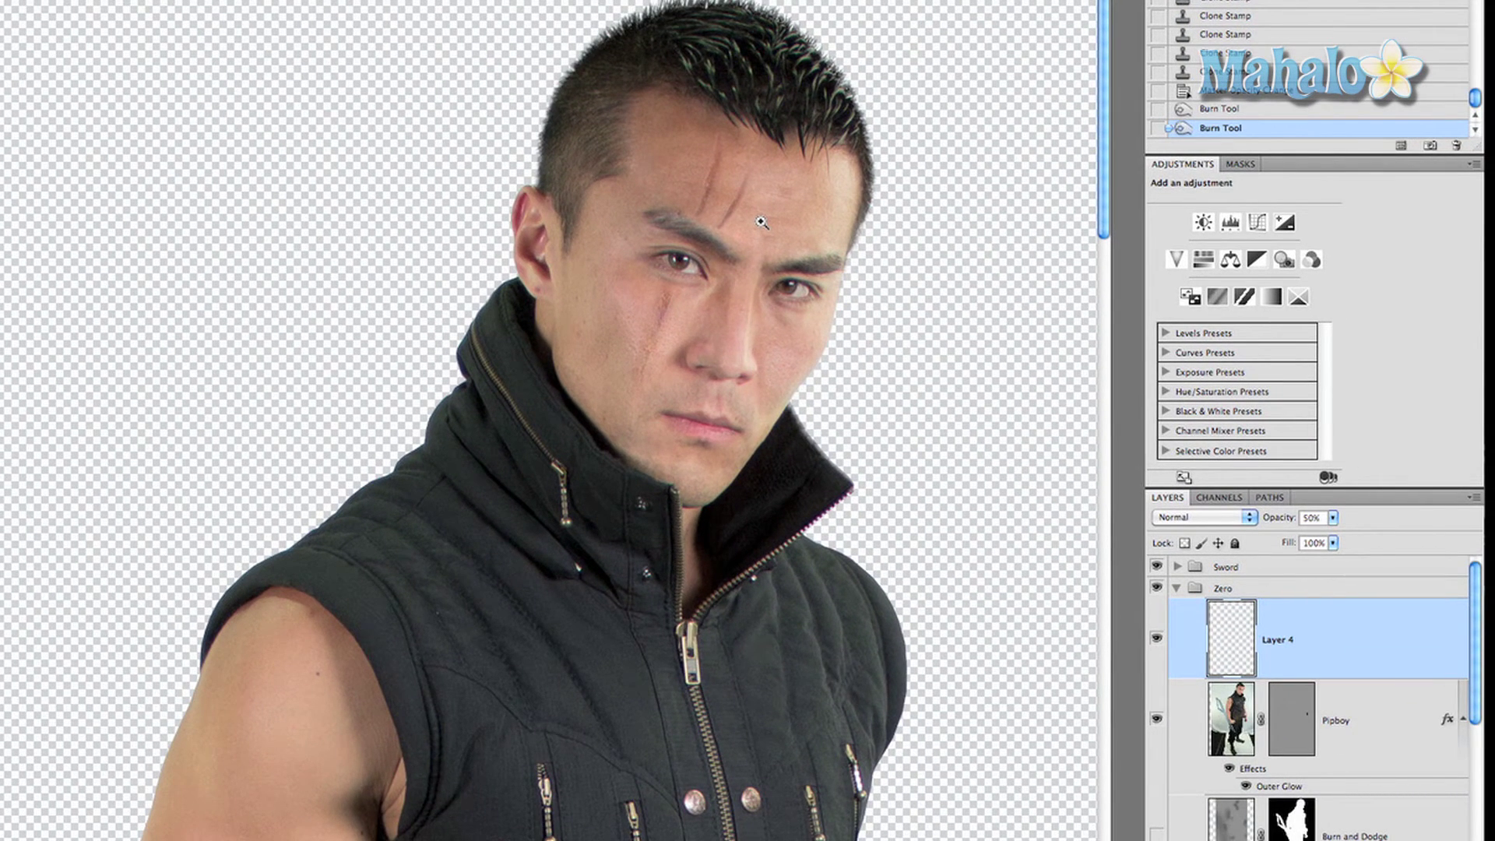
pyautogui.click(709, 201)
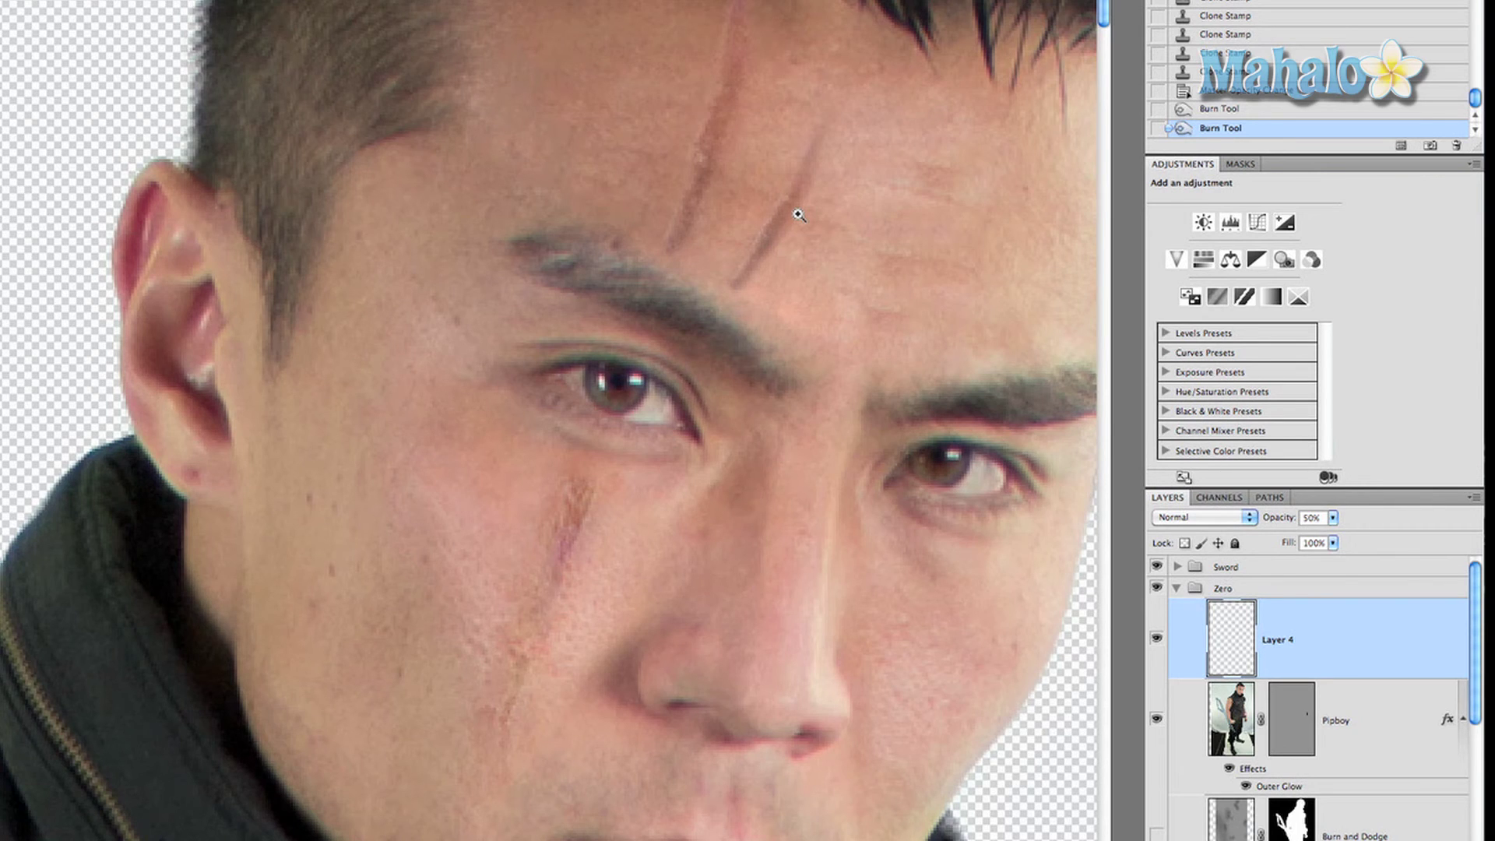
pyautogui.keyDown('alt'); pyautogui.click(778, 292); pyautogui.keyUp('alt')
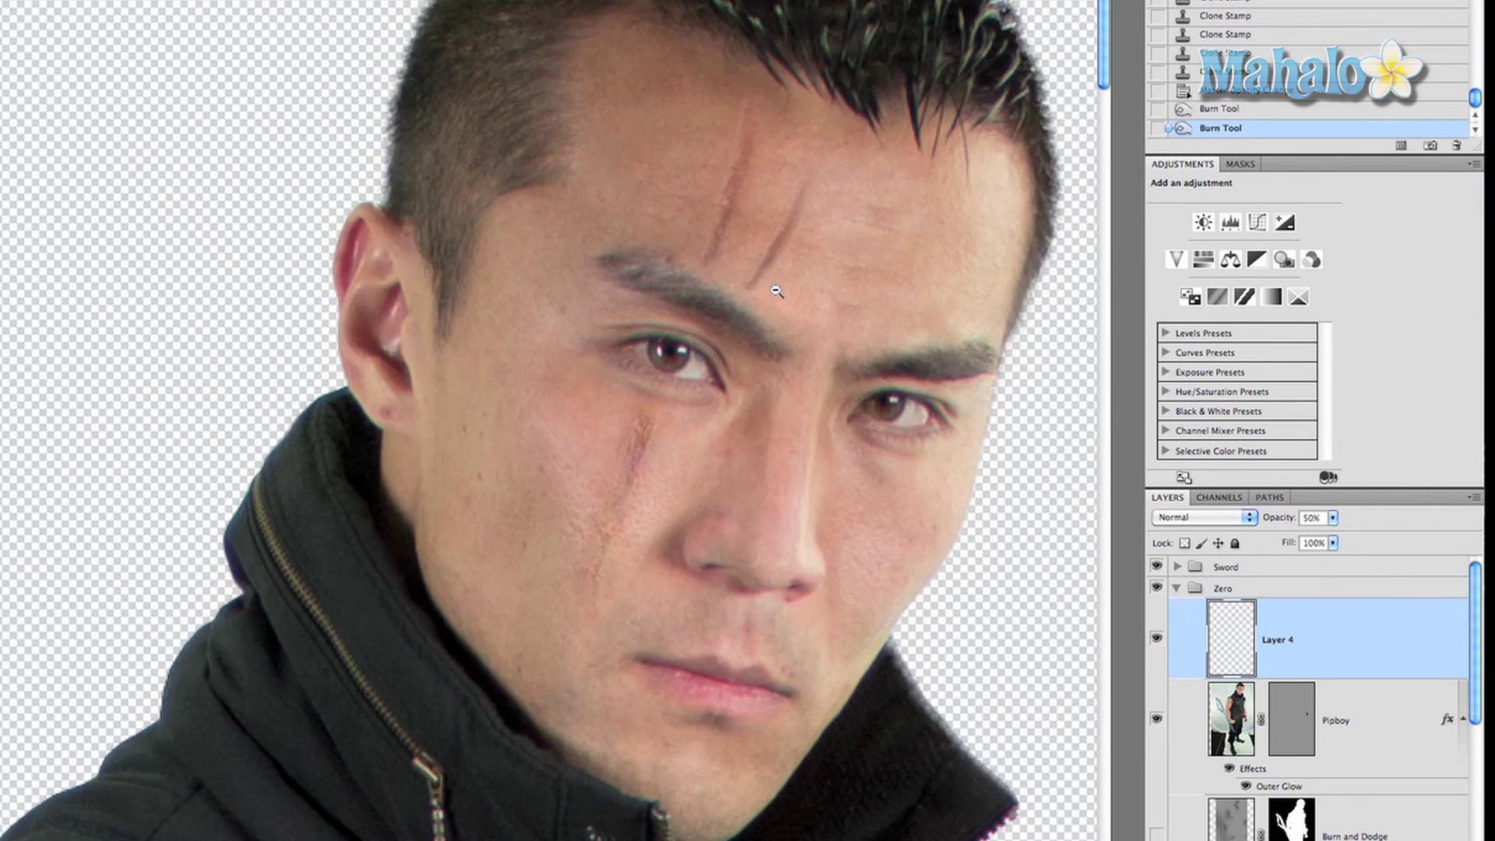
pyautogui.keyDown('alt'); pyautogui.click(778, 292); pyautogui.keyUp('alt')
pyautogui.keyDown('alt'); pyautogui.click(778, 292); pyautogui.keyUp('alt')
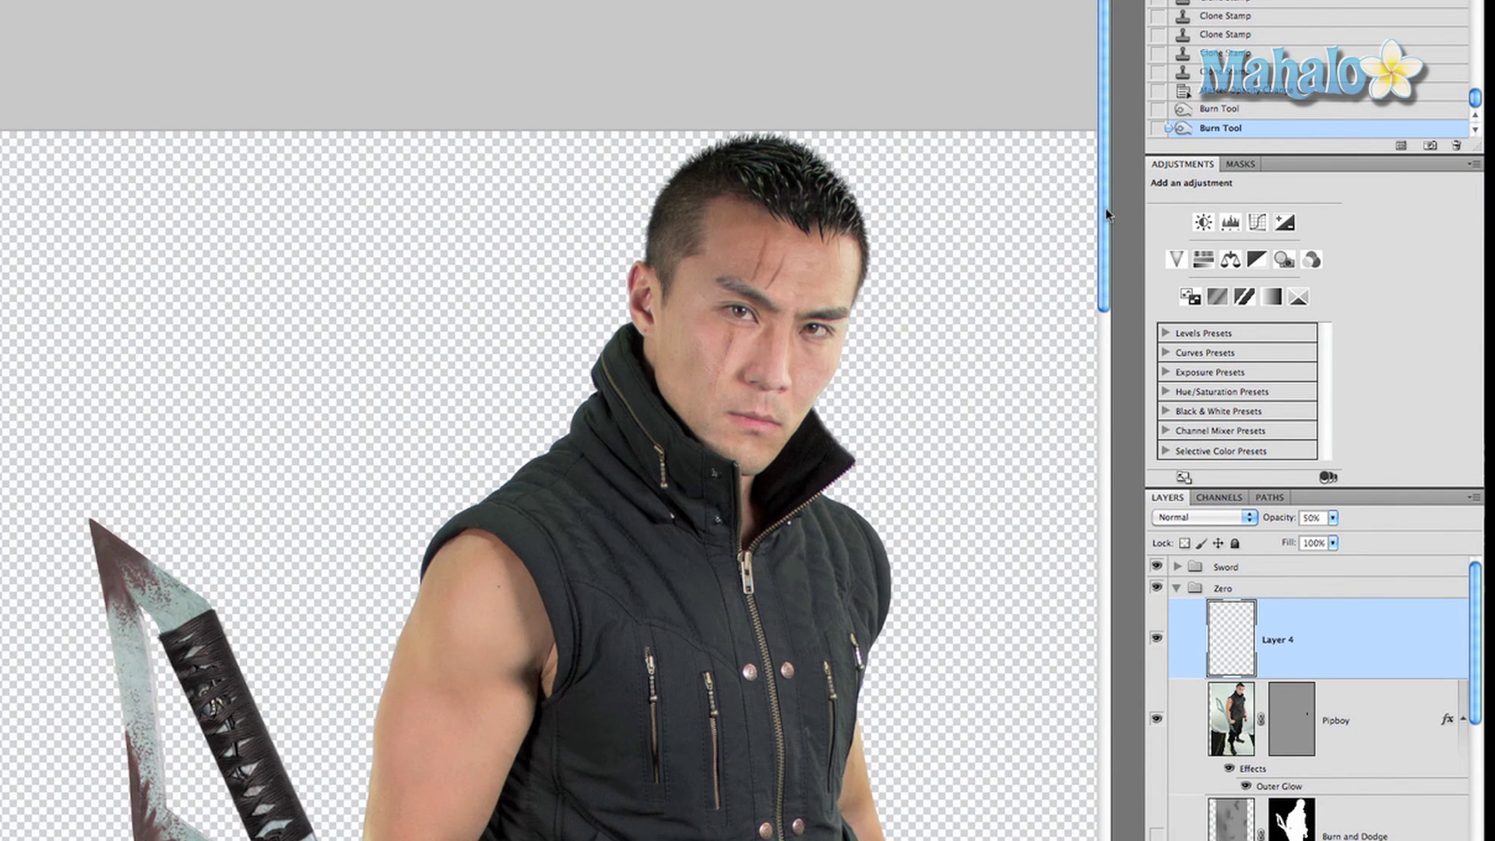
pyautogui.moveTo(1108, 214); pyautogui.dragTo(1106, 318)
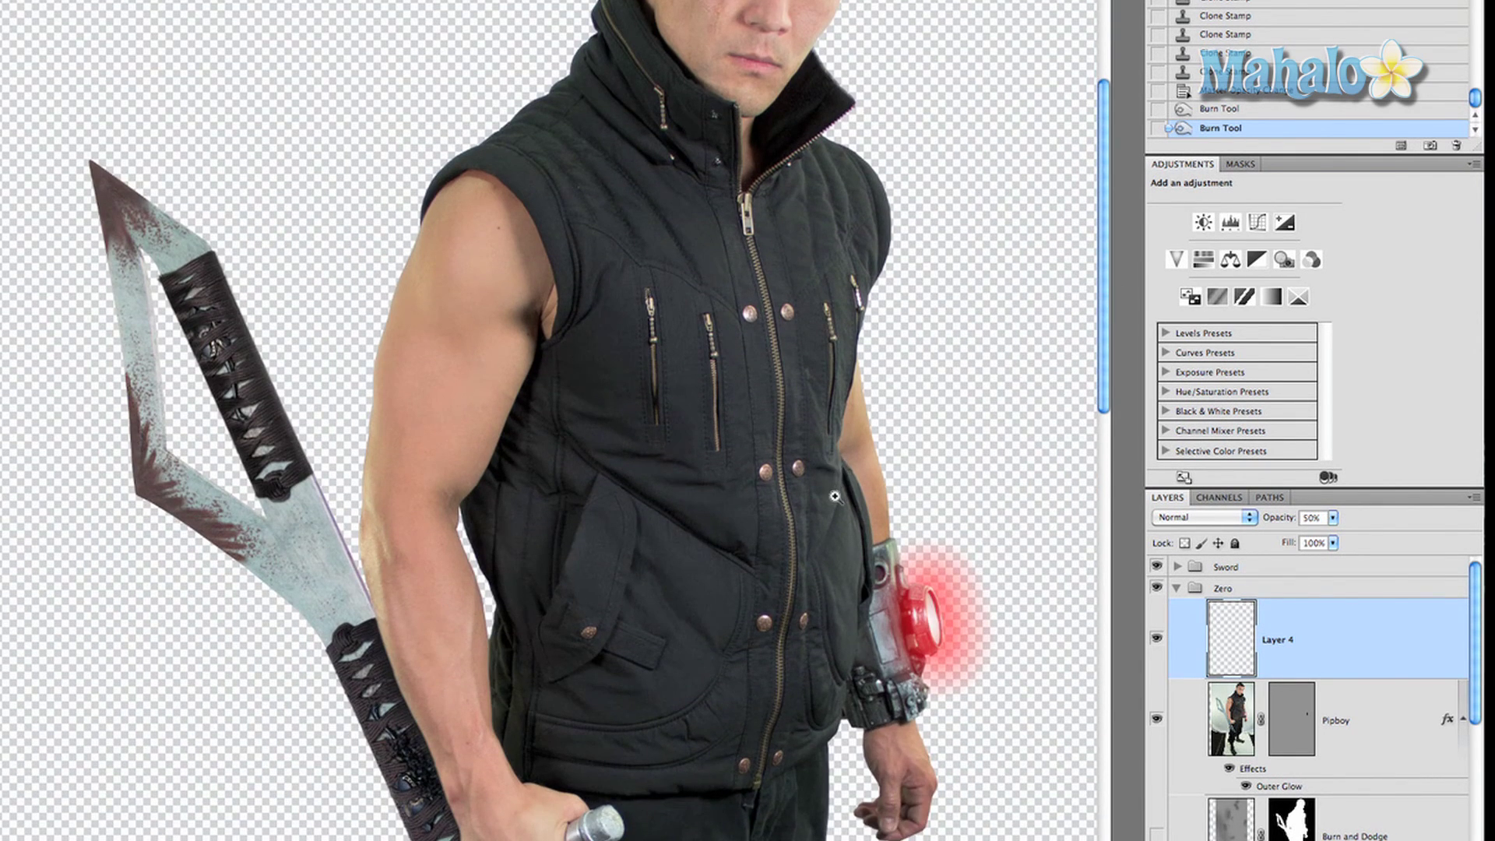